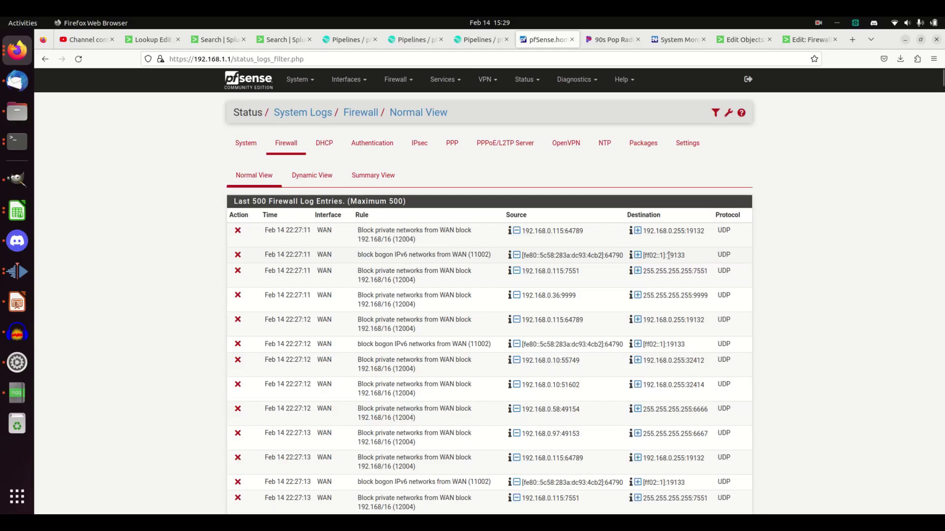
- Bring up the Netgate firewall-logs docs at the 'Viewing from the Shell' section
{"action": "left_click", "coordinate": [682, 42]}
{"action": "scroll", "coordinate": [430, 306], "scroll_direction": "down", "scroll_amount": 10}
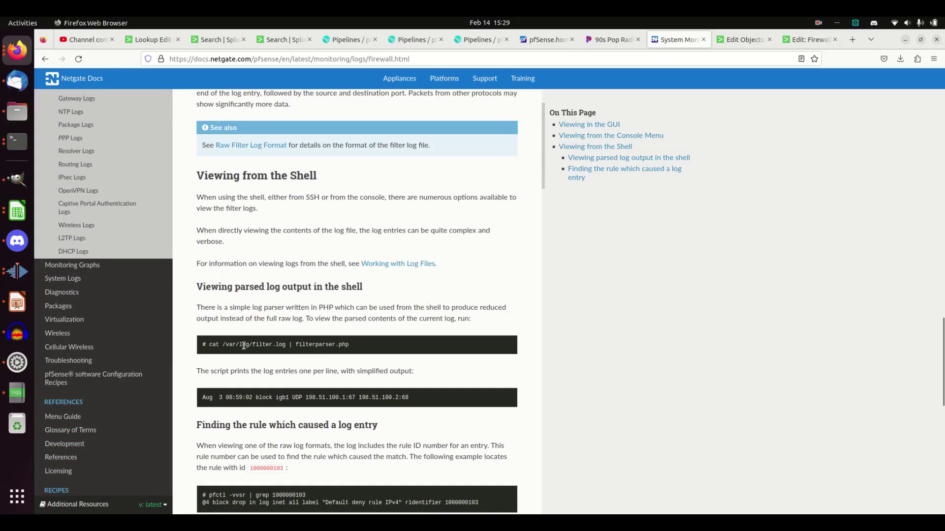
- Open inputs.conf in nano from the pfSense shell
{"action": "left_click", "coordinate": [17, 141]}
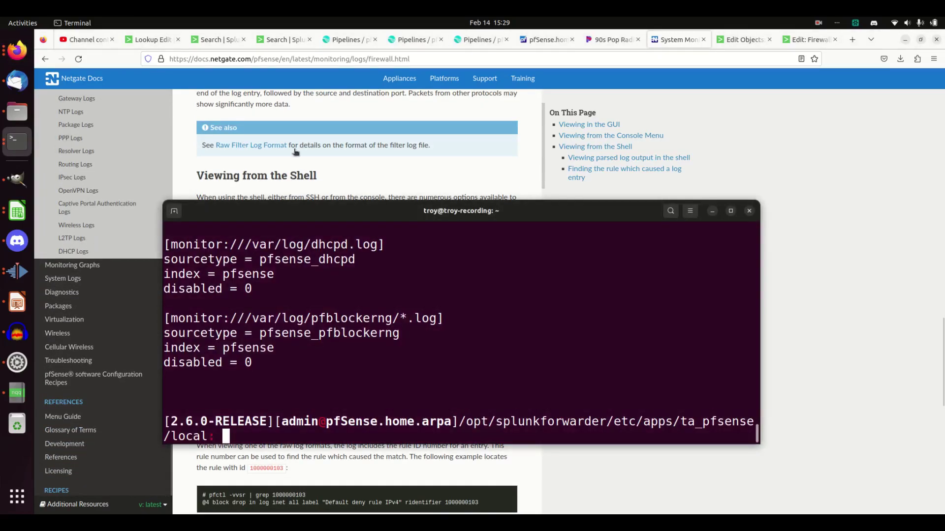
{"action": "type", "text": "nano"}
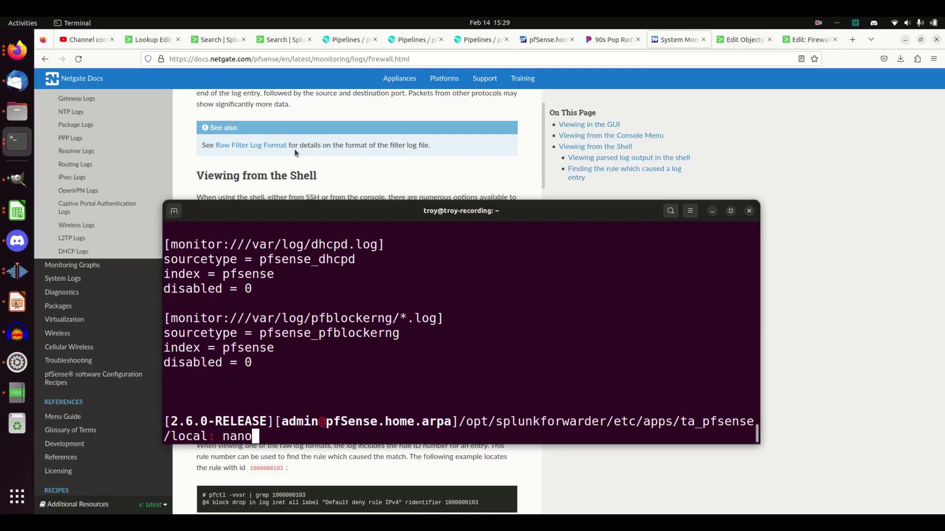
{"action": "type", "text": " in"}
{"action": "key", "text": "Tab"}
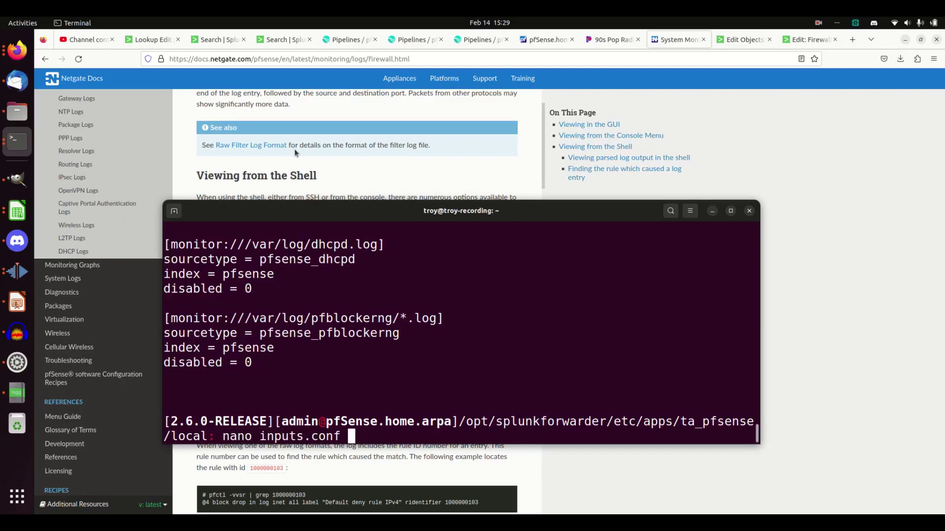
{"action": "key", "text": "Return"}
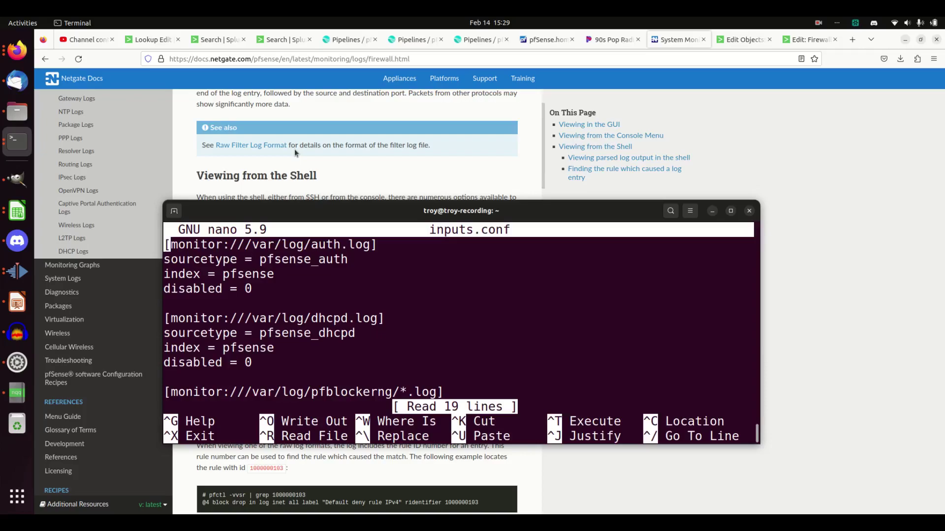
- Change the filter.log sourcetype from pfsense_filter to pfsense_firewall and save the file
{"action": "key", "text": "Down"}
{"action": "key", "text": "Down"}
{"action": "key", "text": "Down"}
{"action": "key", "text": "Down"}
{"action": "key", "text": "Down"}
{"action": "key", "text": "Down"}
{"action": "key", "text": "Down"}
{"action": "key", "text": "Down"}
{"action": "key", "text": "Down"}
{"action": "key", "text": "Down"}
{"action": "key", "text": "Down"}
{"action": "key", "text": "Down"}
{"action": "key", "text": "Down"}
{"action": "key", "text": "Down"}
{"action": "key", "text": "Down"}
{"action": "key", "text": "Down"}
{"action": "key", "text": "Down"}
{"action": "key", "text": "Down"}
{"action": "key", "text": "Down"}
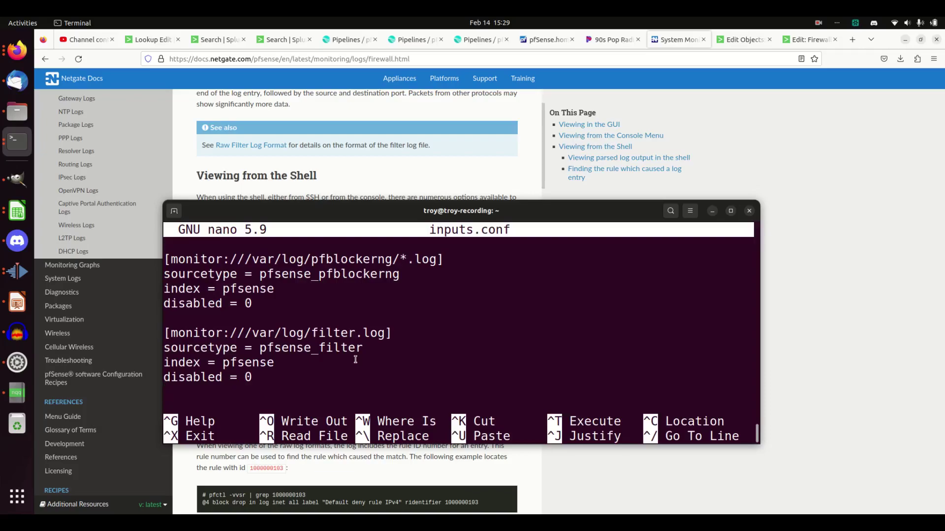
{"action": "key", "text": "Up"}
{"action": "key", "text": "Up"}
{"action": "key", "text": "Up"}
{"action": "key", "text": "Right"}
{"action": "key", "text": "Right"}
{"action": "key", "text": "Right"}
{"action": "key", "text": "Right"}
{"action": "key", "text": "Right"}
{"action": "key", "text": "Right"}
{"action": "key", "text": "Right"}
{"action": "key", "text": "Right"}
{"action": "key", "text": "Right"}
{"action": "key", "text": "Right"}
{"action": "key", "text": "Right"}
{"action": "key", "text": "Right"}
{"action": "key", "text": "Right"}
{"action": "key", "text": "Right"}
{"action": "key", "text": "Right"}
{"action": "key", "text": "Right"}
{"action": "key", "text": "Right"}
{"action": "key", "text": "Right"}
{"action": "key", "text": "Right"}
{"action": "key", "text": "Right"}
{"action": "key", "text": "Right"}
{"action": "key", "text": "Delete"}
{"action": "key", "text": "Delete"}
{"action": "key", "text": "Delete"}
{"action": "key", "text": "Delete"}
{"action": "key", "text": "Delete"}
{"action": "key", "text": "Delete"}
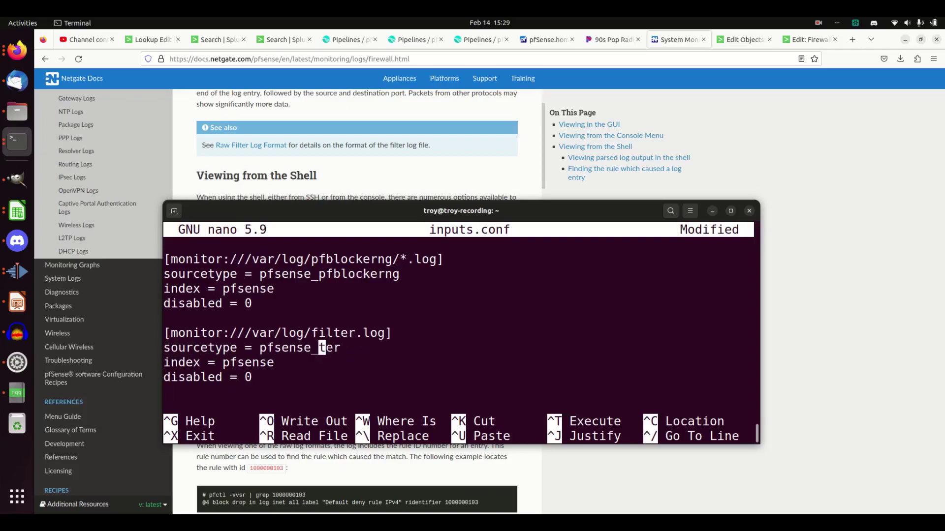
{"action": "type", "text": "firewall"}
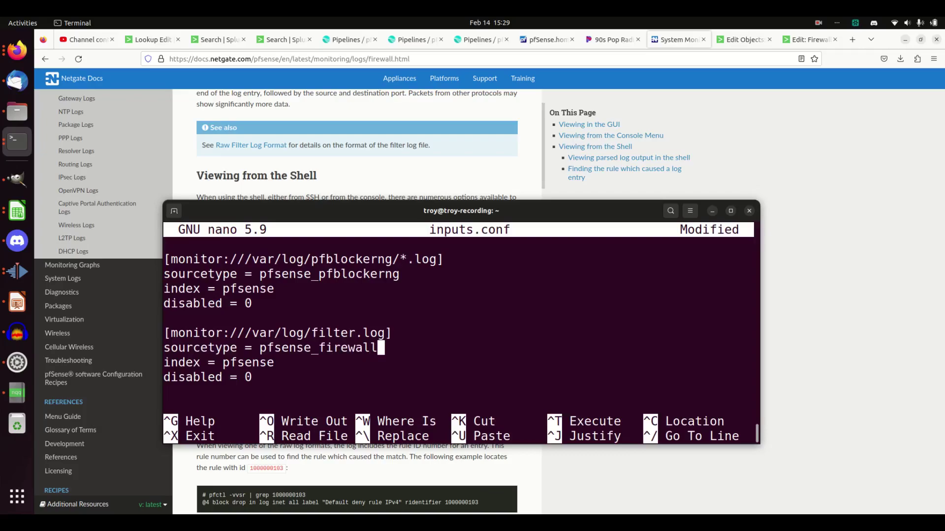
{"action": "key", "text": "ctrl+x"}
{"action": "key", "text": "y"}
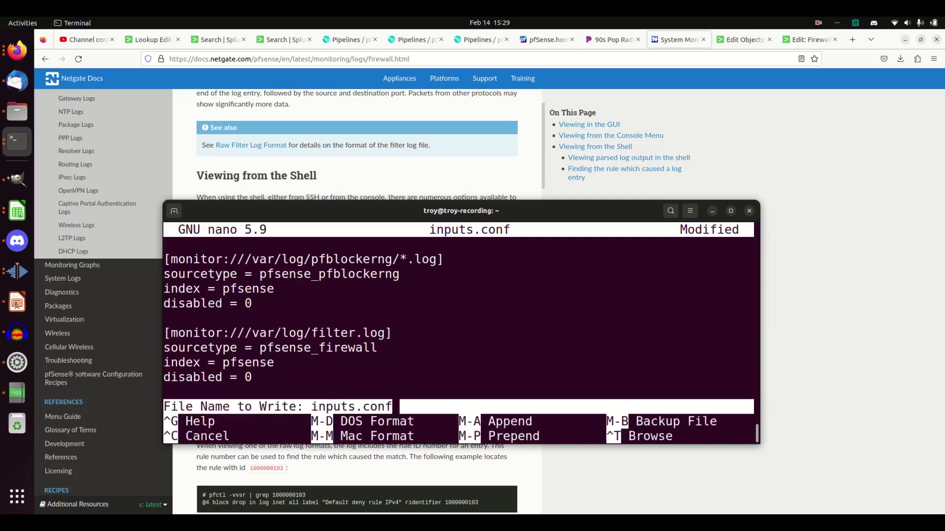
{"action": "key", "text": "Return"}
- Run /opt/splunkforwarder/bin/splunk restart to restart the forwarder
{"action": "key", "text": "Up"}
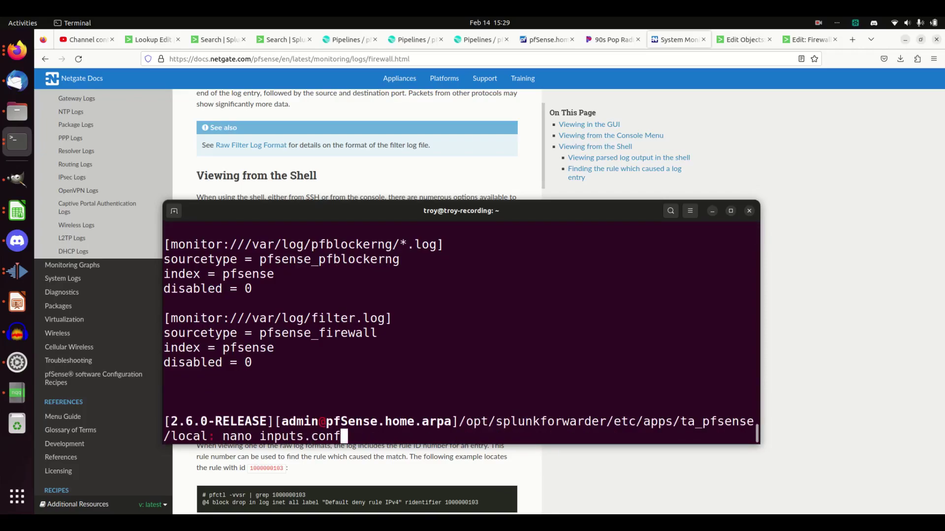
{"action": "key", "text": "BackSpace"}
{"action": "key", "text": "BackSpace"}
{"action": "key", "text": "BackSpace"}
{"action": "key", "text": "BackSpace"}
{"action": "key", "text": "BackSpace"}
{"action": "key", "text": "BackSpace"}
{"action": "key", "text": "BackSpace"}
{"action": "key", "text": "BackSpace"}
{"action": "key", "text": "BackSpace"}
{"action": "key", "text": "BackSpace"}
{"action": "key", "text": "BackSpace"}
{"action": "key", "text": "BackSpace"}
{"action": "key", "text": "BackSpace"}
{"action": "key", "text": "BackSpace"}
{"action": "key", "text": "BackSpace"}
{"action": "key", "text": "BackSpace"}
{"action": "type", "text": "/opt/"}
{"action": "key", "text": "BackSpace"}
{"action": "key", "text": "BackSpace"}
{"action": "key", "text": "BackSpace"}
{"action": "key", "text": "BackSpace"}
{"action": "type", "text": "opt/splunkforwarder/"}
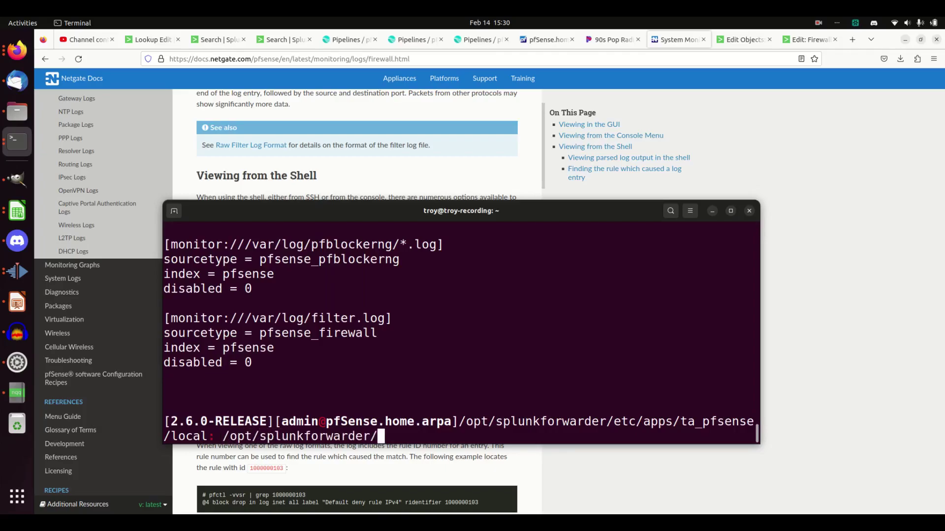
{"action": "type", "text": "bin/spl"}
{"action": "key", "text": "Tab"}
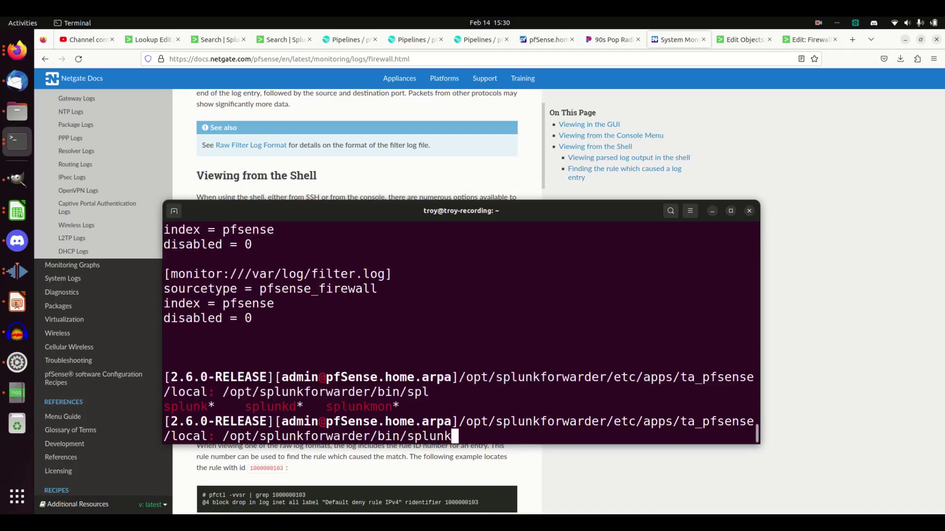
{"action": "type", "text": "restart"}
{"action": "key", "text": "Return"}
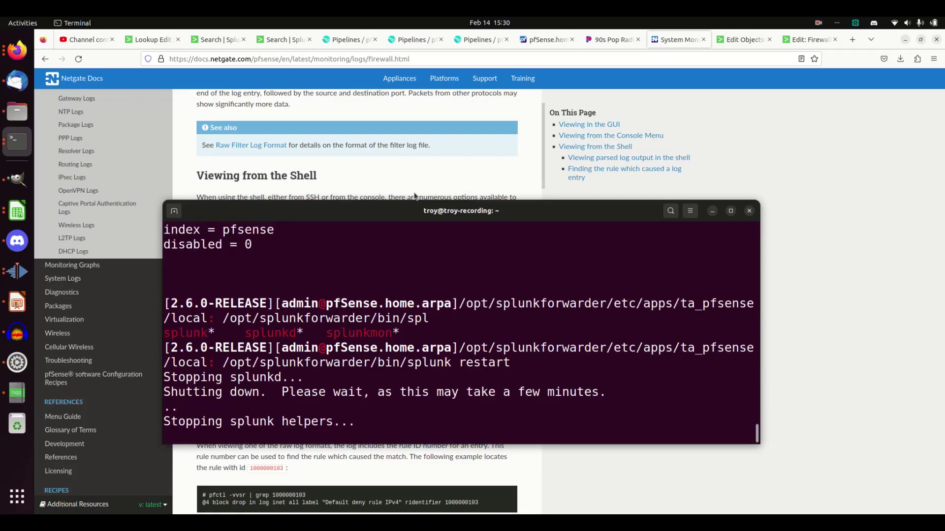
- Start a live data capture from the pfsense_block pipeline's sample data
{"action": "left_click", "coordinate": [353, 39]}
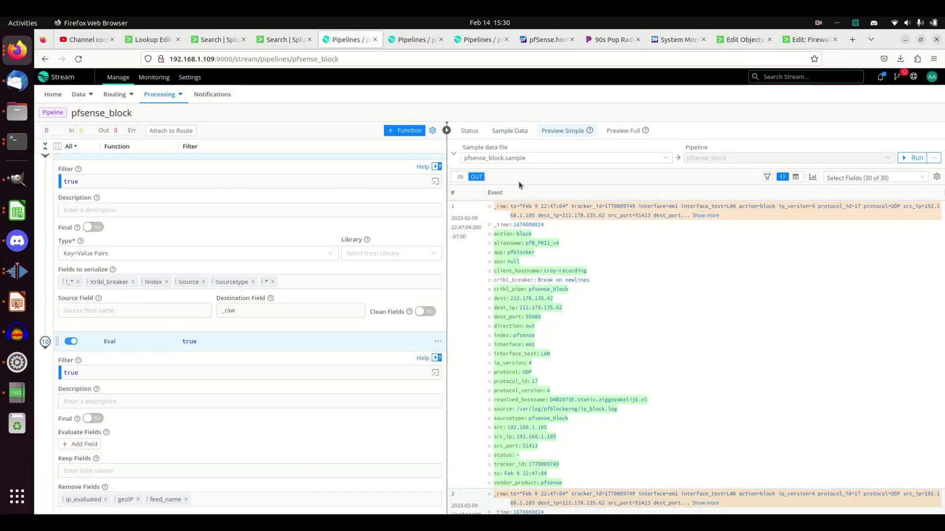
{"action": "left_click", "coordinate": [510, 140]}
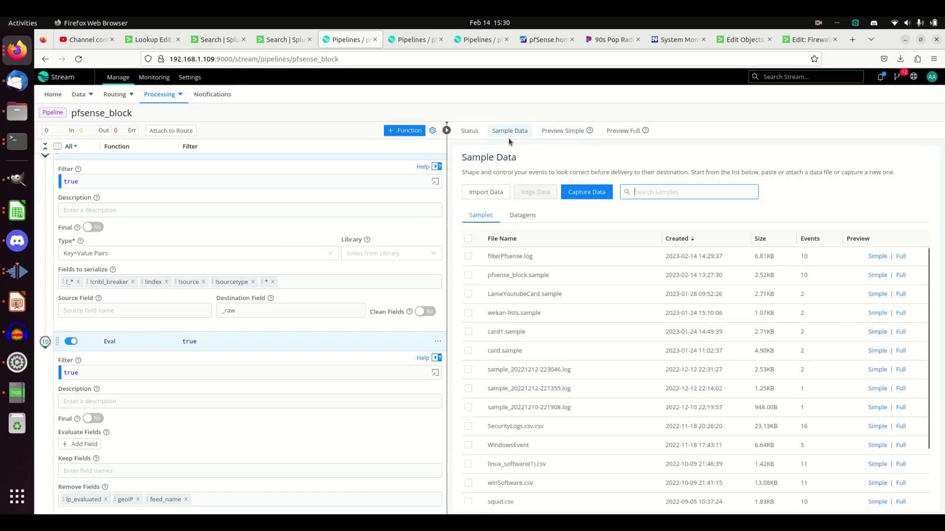
{"action": "left_click", "coordinate": [586, 193]}
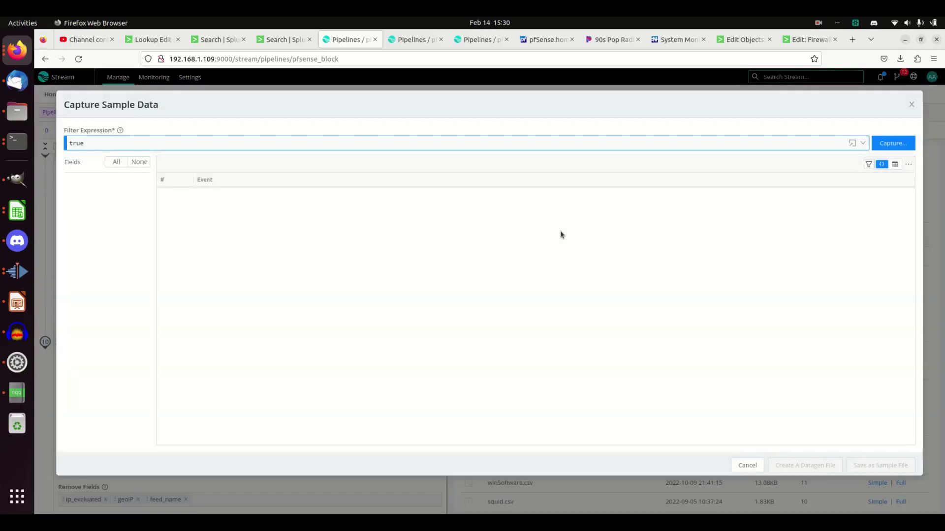
- Capture events matching index=='pfsense' && sourcetype=='pfsense_firewall'
{"action": "left_click", "coordinate": [116, 143]}
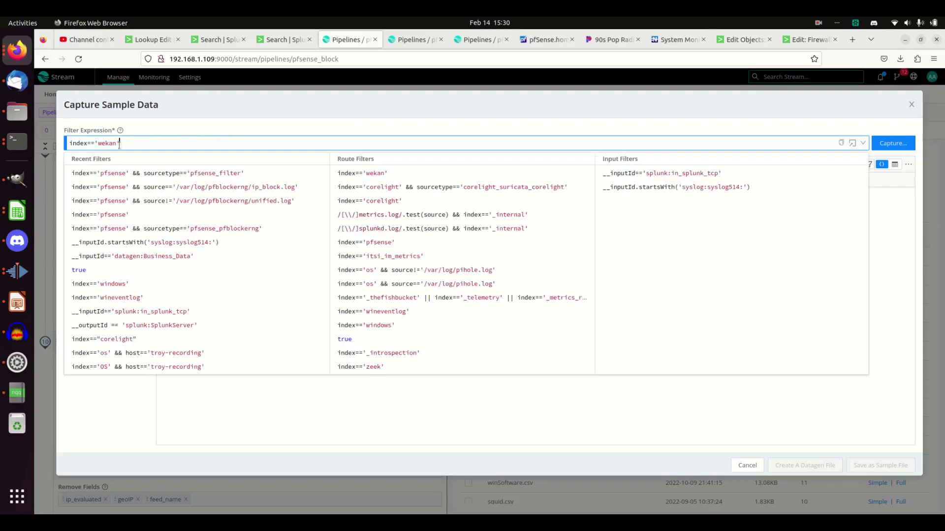
{"action": "double_click", "coordinate": [116, 143]}
{"action": "type", "text": "pfsense"}
{"action": "key", "text": "End"}
{"action": "type", "text": "&& source"}
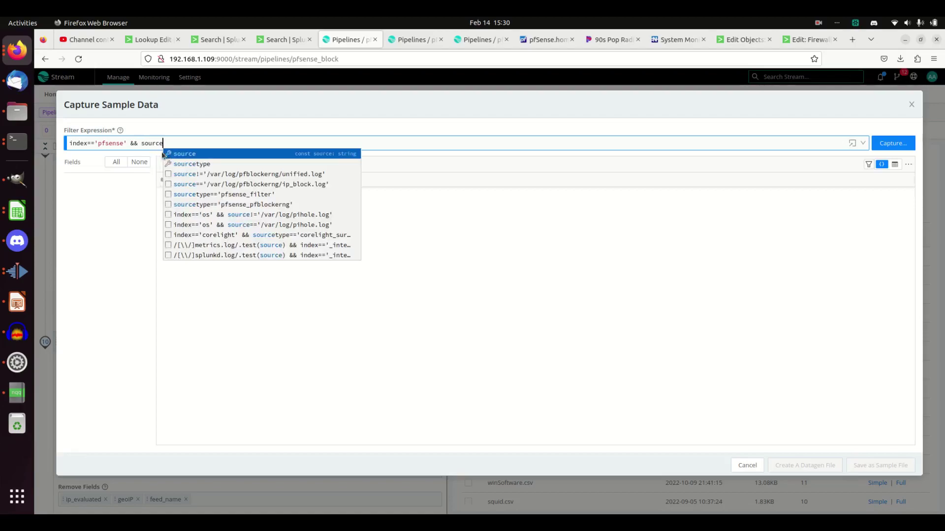
{"action": "type", "text": "ythyp"}
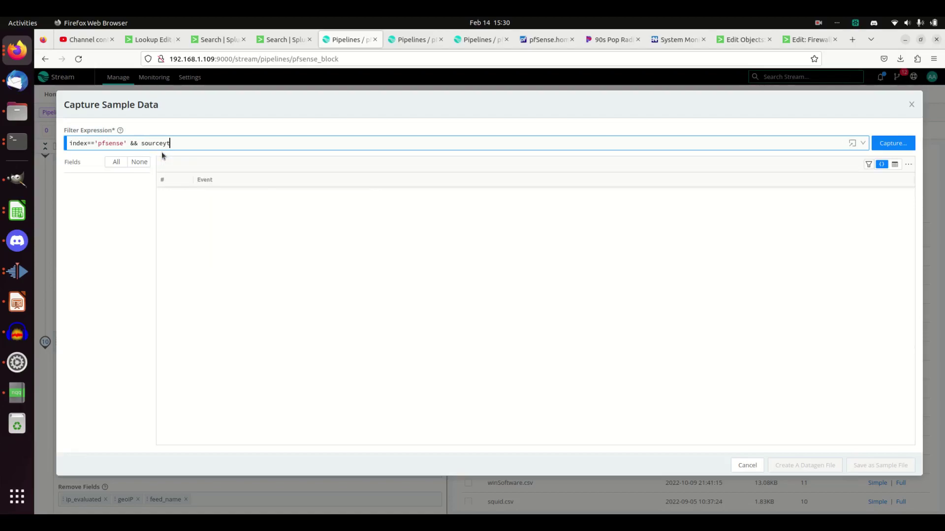
{"action": "key", "text": "BackSpace"}
{"action": "type", "text": "type="}
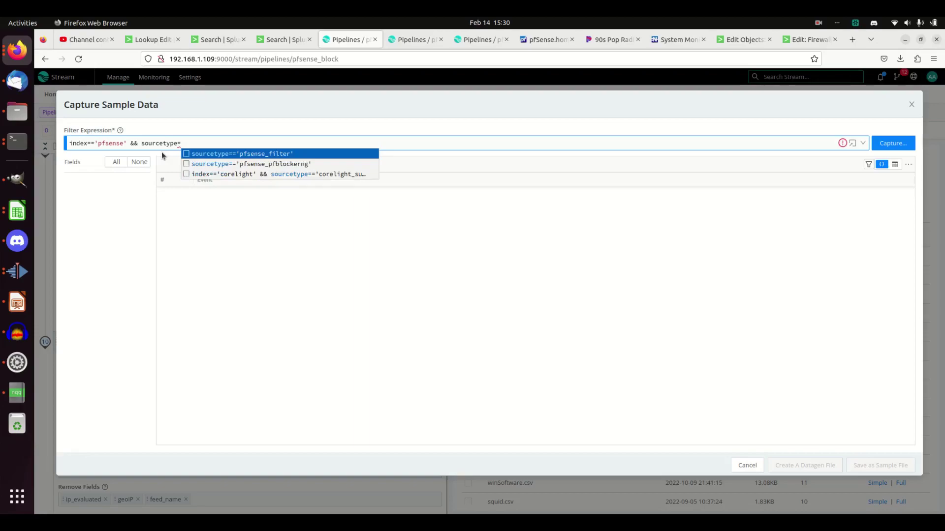
{"action": "type", "text": "='pfsens"}
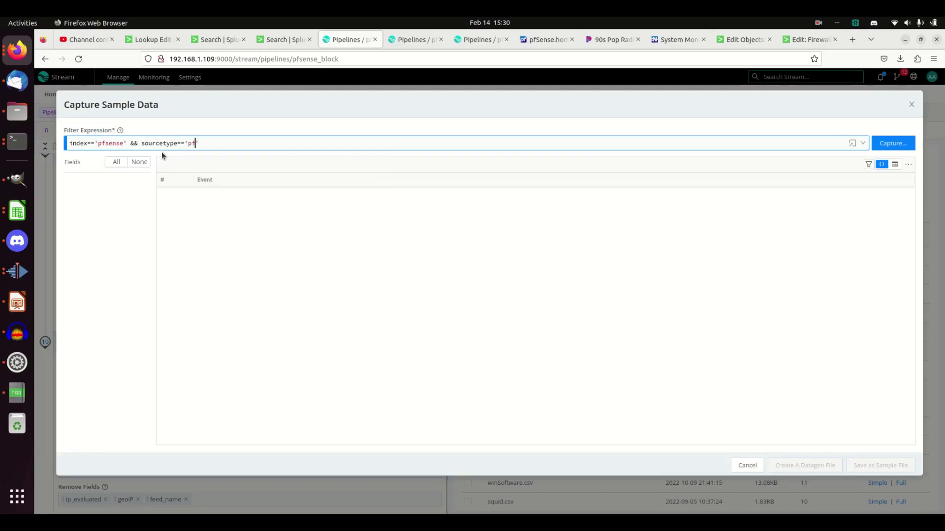
{"action": "type", "text": "e_firewall"}
{"action": "left_click", "coordinate": [888, 147]}
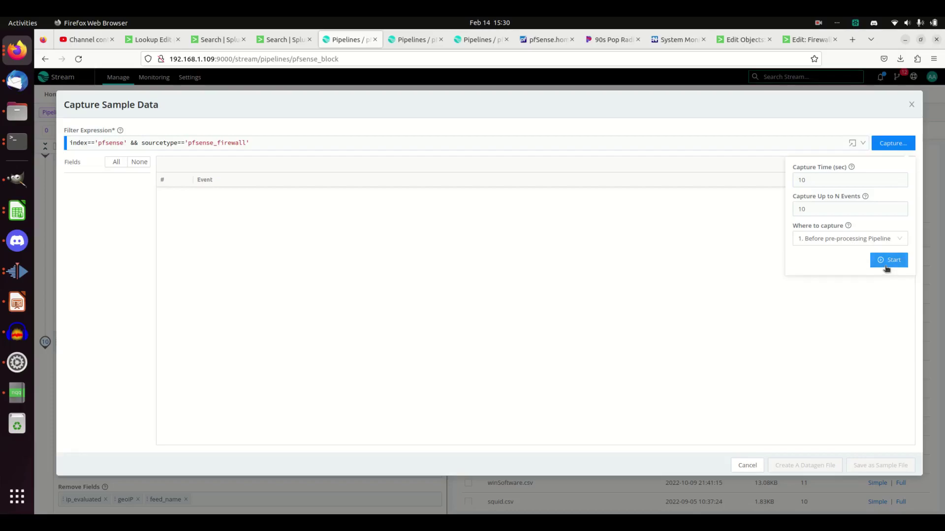
{"action": "left_click", "coordinate": [888, 267]}
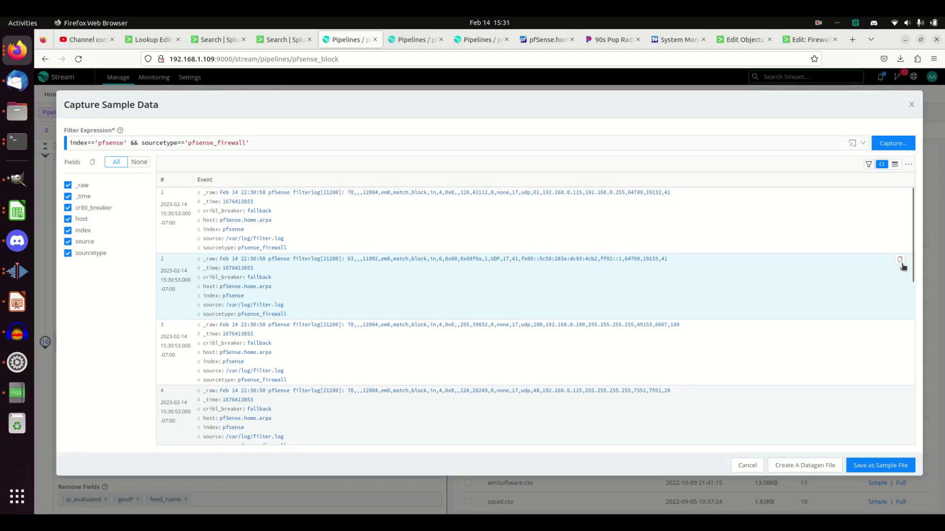
- Save the captured events as the sample file pfsenseFirewall.log
{"action": "left_click", "coordinate": [878, 465]}
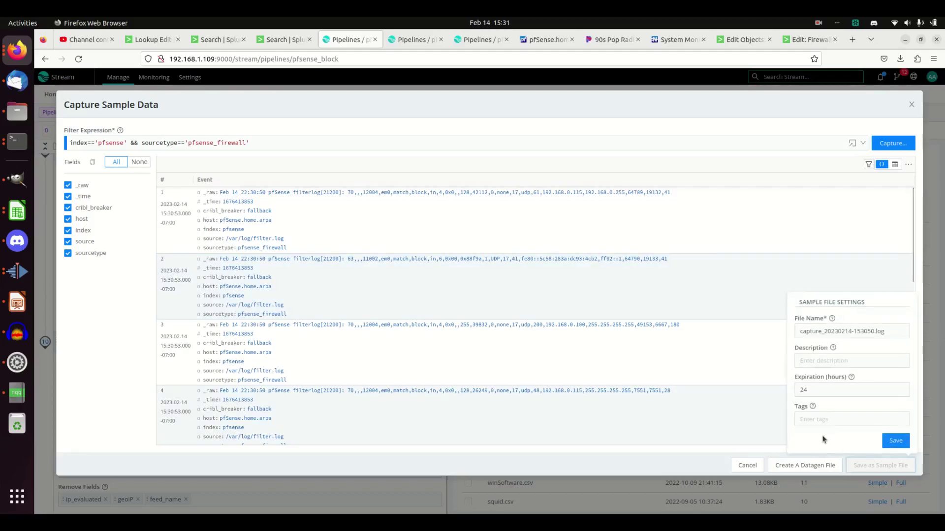
{"action": "triple_click", "coordinate": [832, 330]}
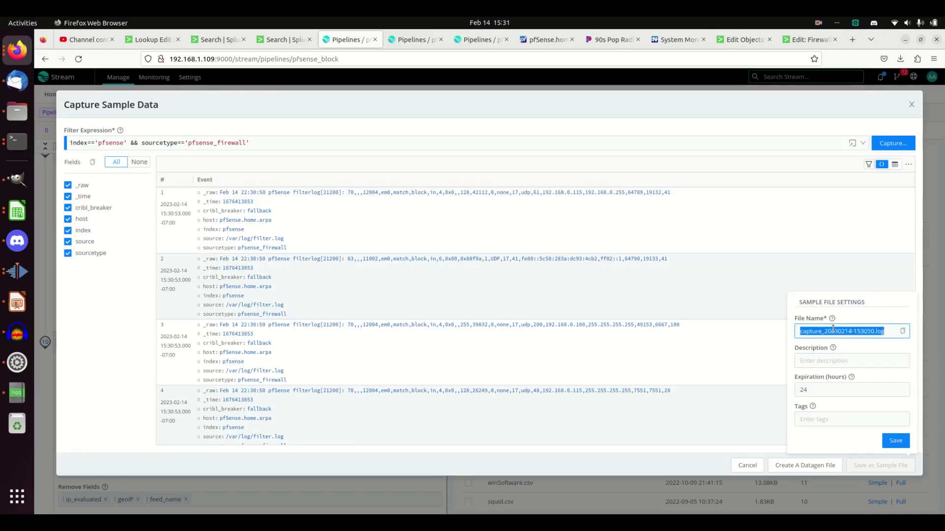
{"action": "left_click", "coordinate": [876, 332]}
{"action": "left_click_drag", "start_coordinate": [862, 332], "coordinate": [761, 330]}
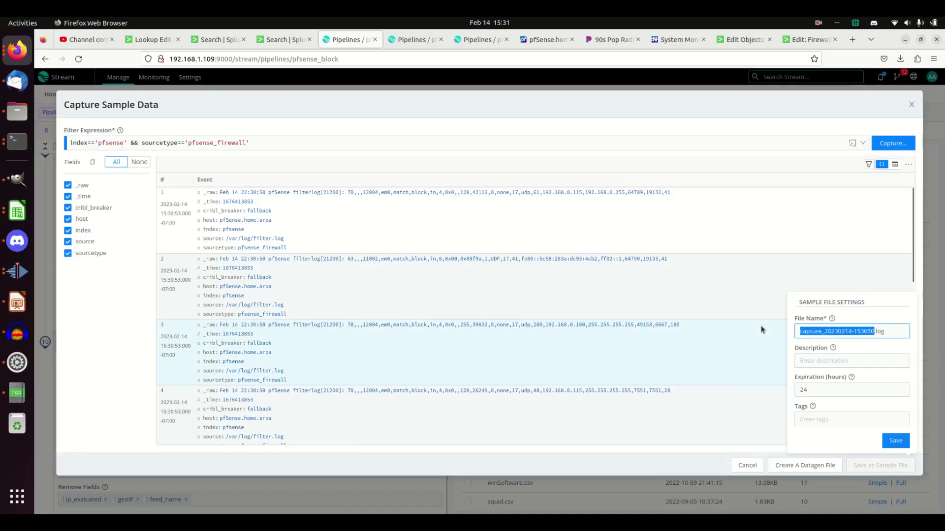
{"action": "type", "text": "pfsenseFireww"}
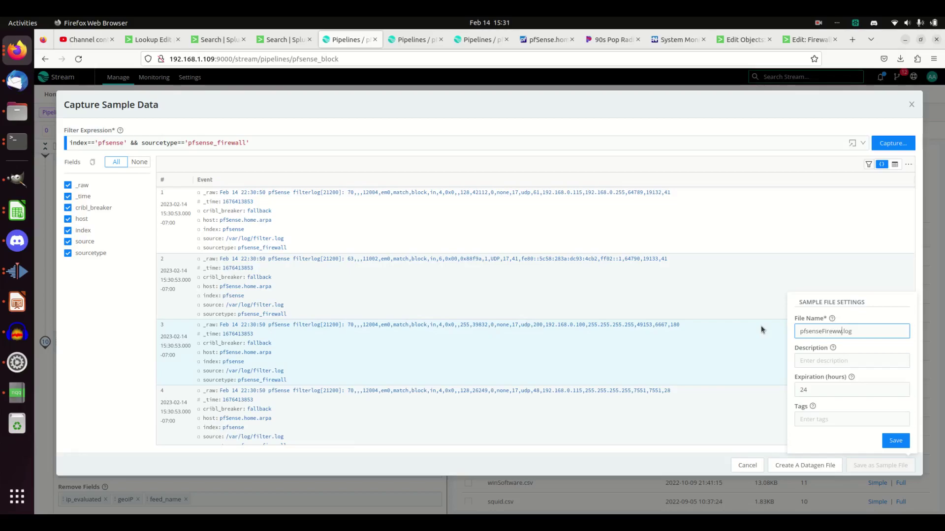
{"action": "type", "text": "a"}
{"action": "key", "text": "BackSpace"}
{"action": "key", "text": "BackSpace"}
{"action": "type", "text": "all"}
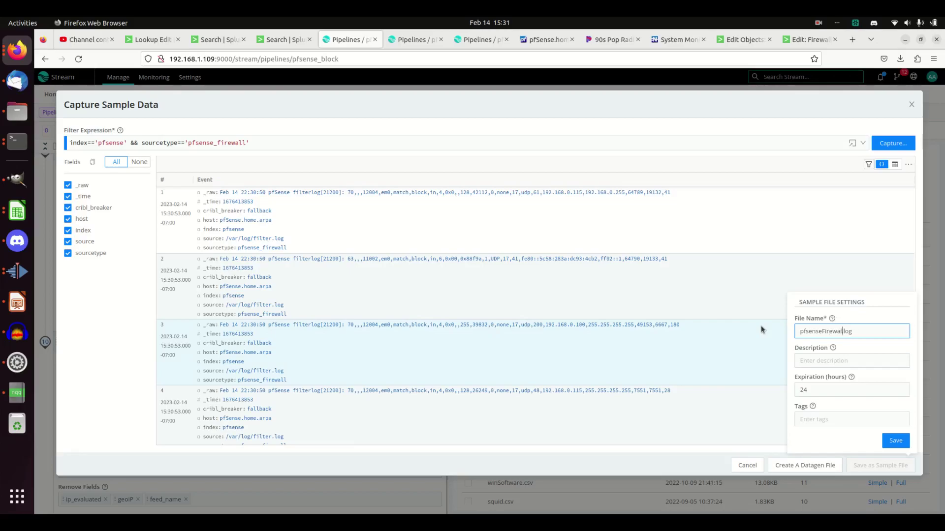
{"action": "left_click", "coordinate": [896, 441]}
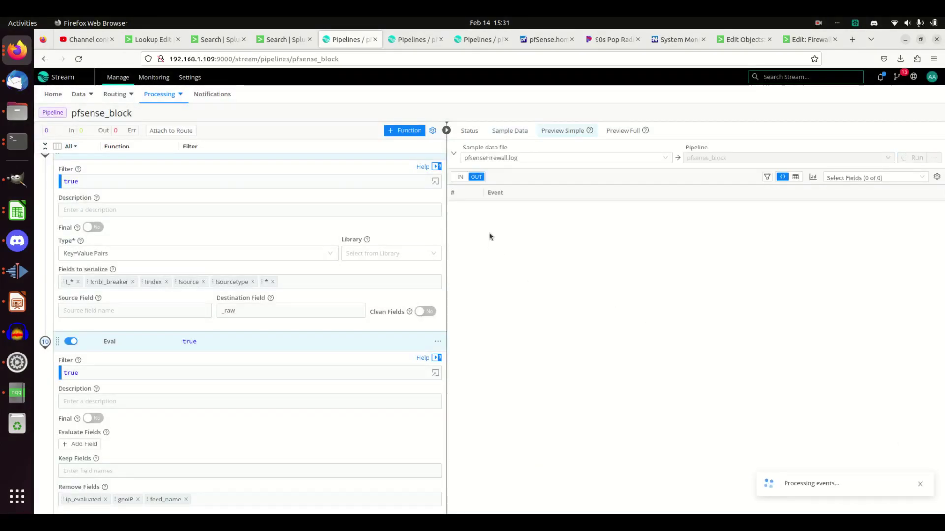
- Load pfsenseFirewall.log into the preview in IN view, then go to the Pipelines list
{"action": "left_click", "coordinate": [508, 131]}
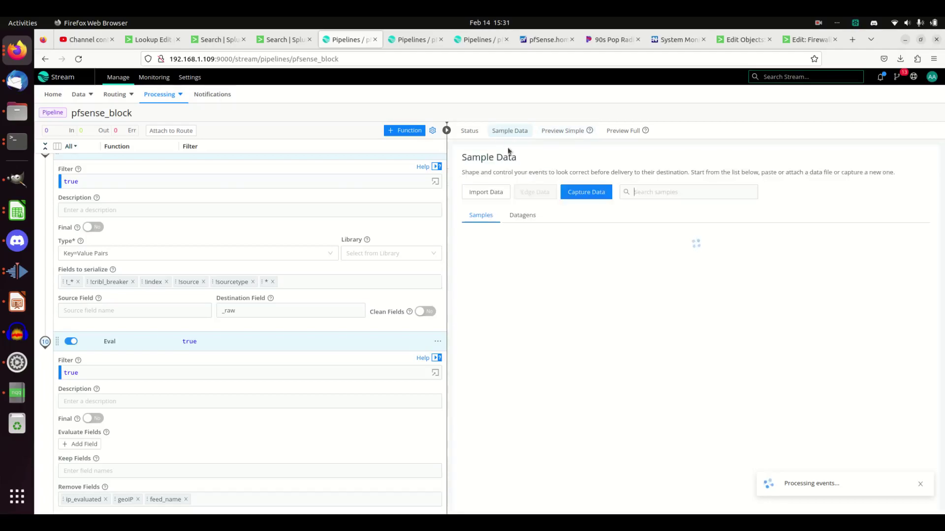
{"action": "left_click", "coordinate": [517, 256]}
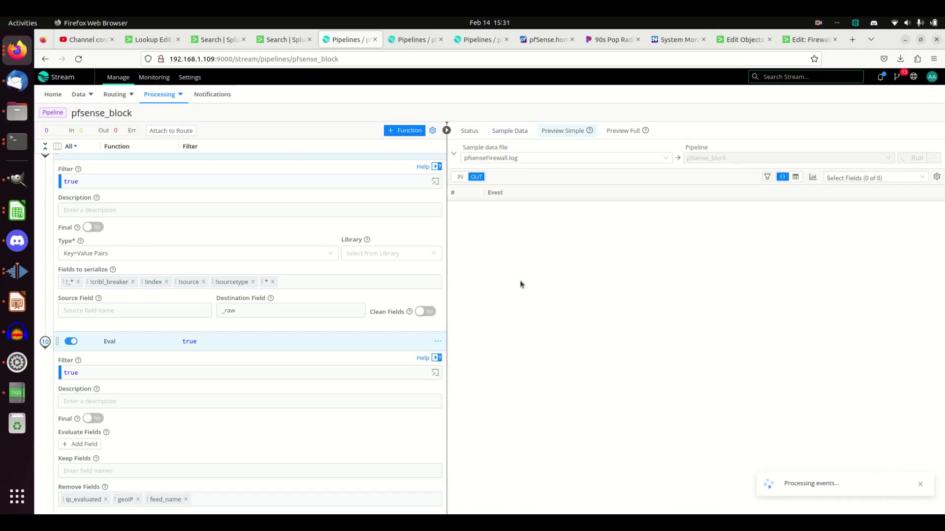
{"action": "left_click", "coordinate": [460, 177]}
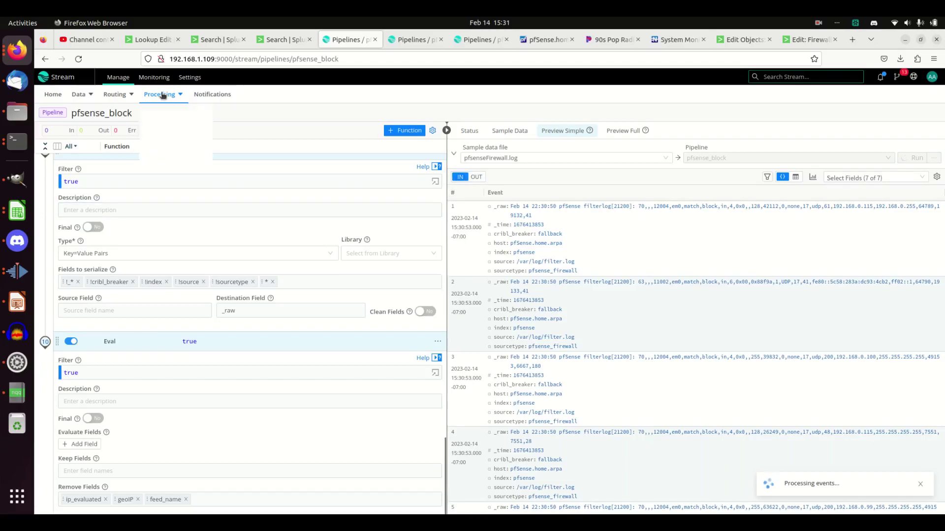
{"action": "left_click", "coordinate": [161, 110]}
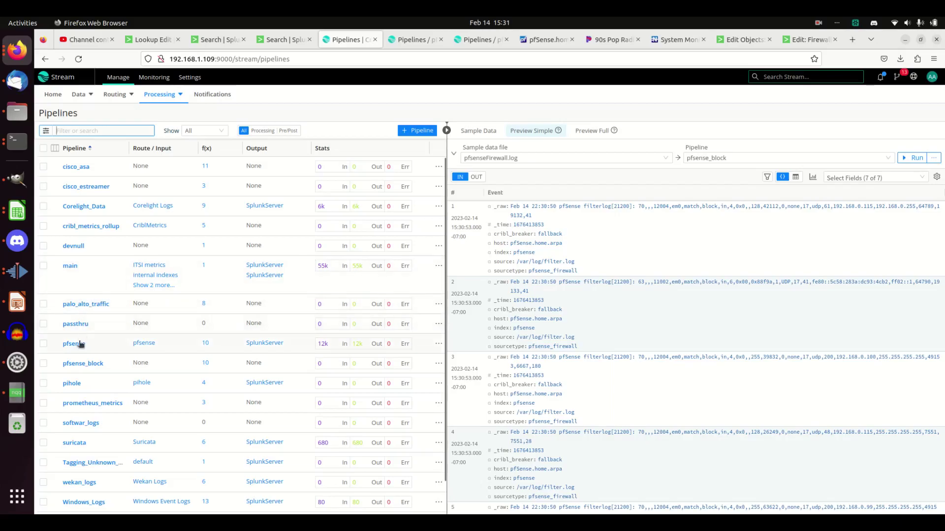
- In pfsense_block, switch off Eval function 1 that sets sourcetype pfsense_block
{"action": "left_click", "coordinate": [82, 363]}
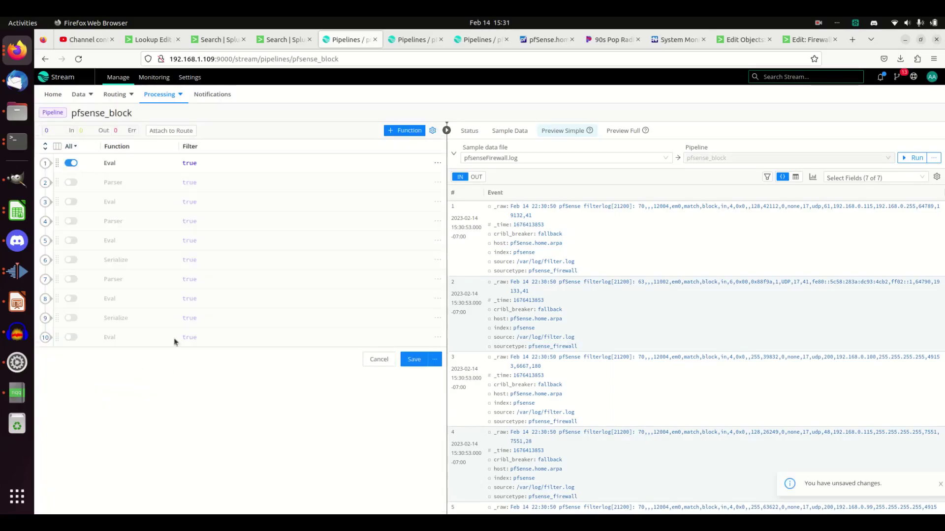
{"action": "left_click", "coordinate": [45, 166]}
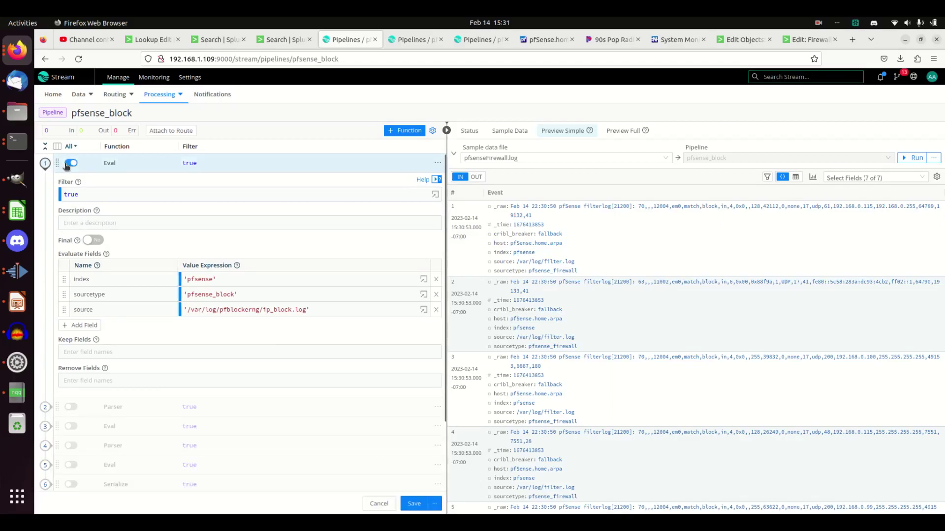
{"action": "left_click", "coordinate": [70, 163]}
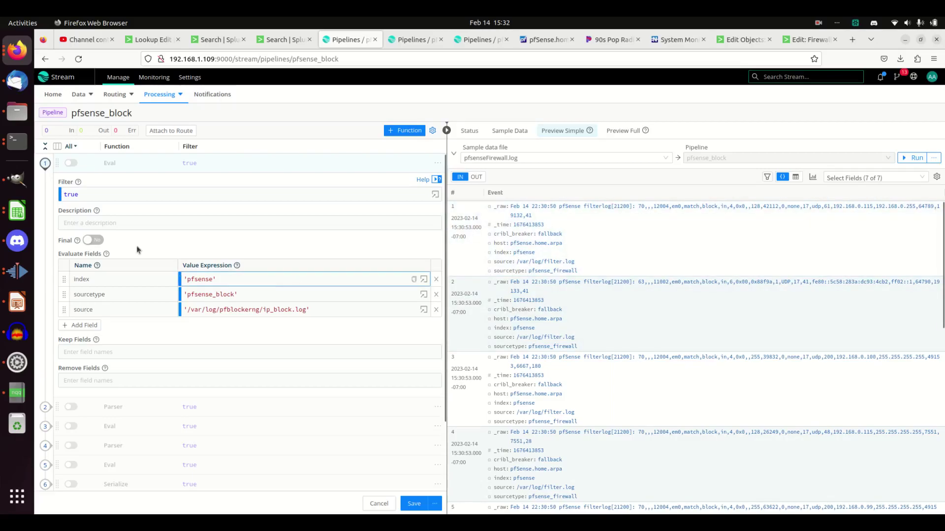
- Review Parser functions 2, 7 and 4, then view pfSense's Firewall system log
{"action": "left_click", "coordinate": [45, 164]}
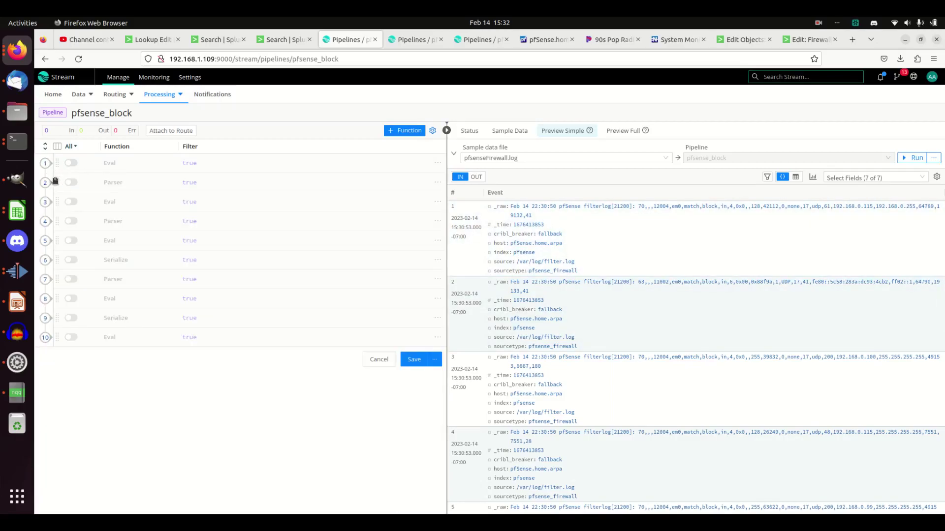
{"action": "left_click", "coordinate": [45, 183]}
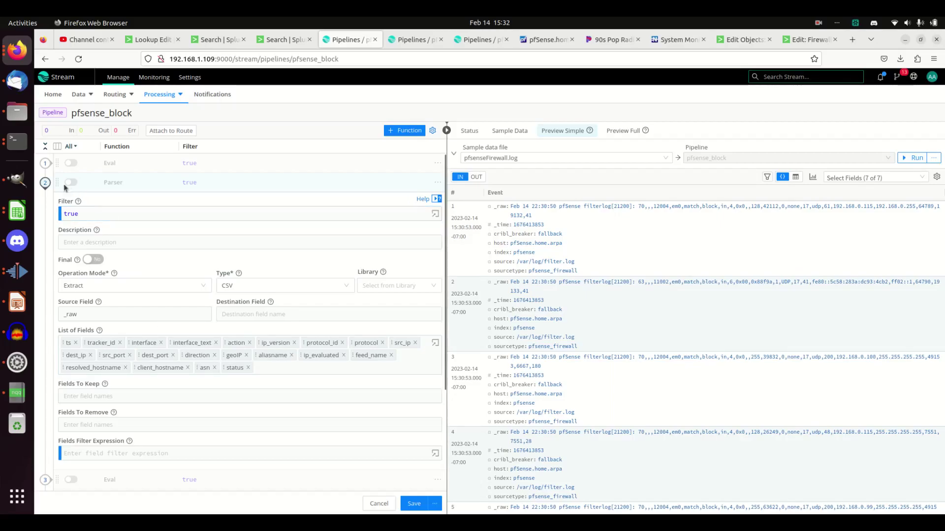
{"action": "left_click", "coordinate": [45, 184]}
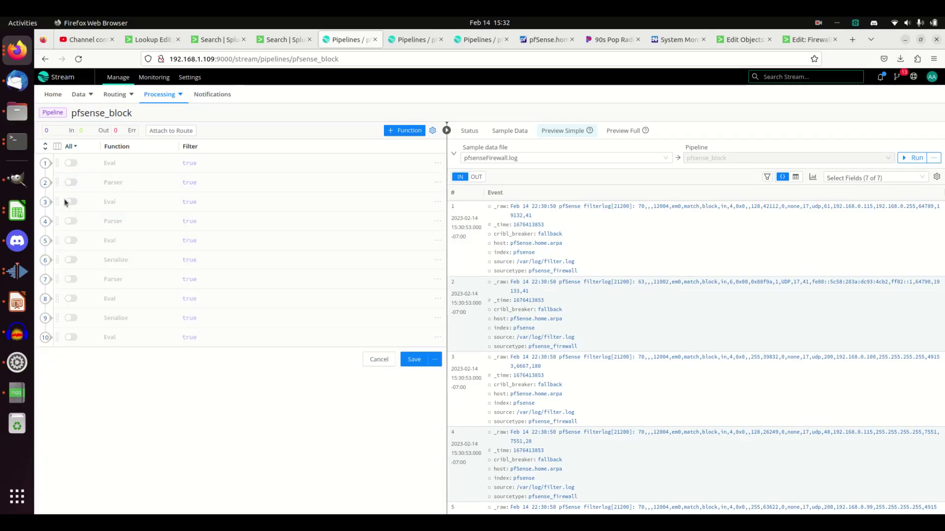
{"action": "left_click", "coordinate": [49, 280]}
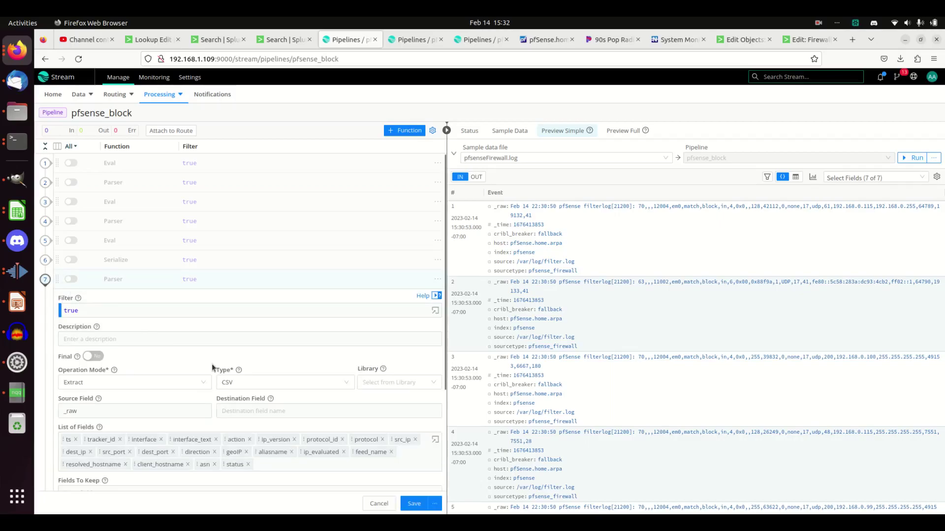
{"action": "left_click", "coordinate": [49, 279]}
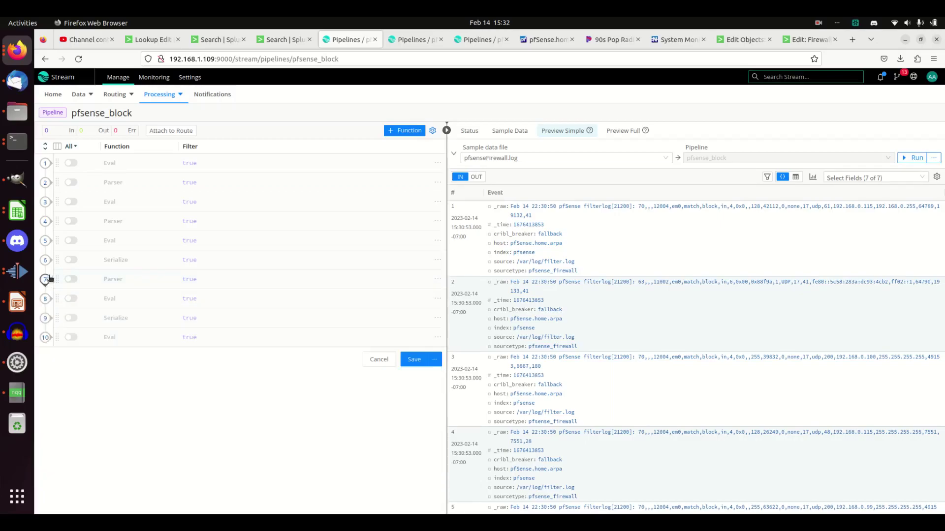
{"action": "left_click", "coordinate": [45, 223]}
{"action": "left_click", "coordinate": [218, 357]}
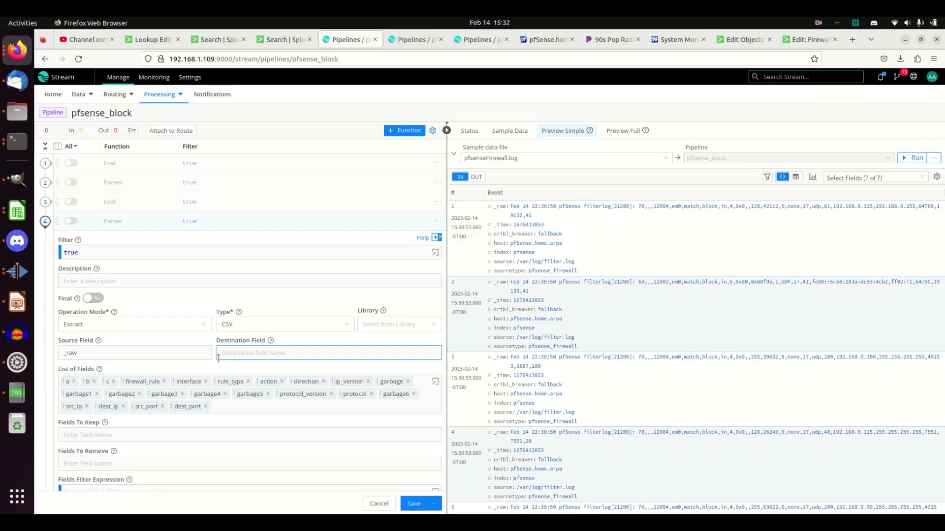
{"action": "left_click", "coordinate": [545, 41]}
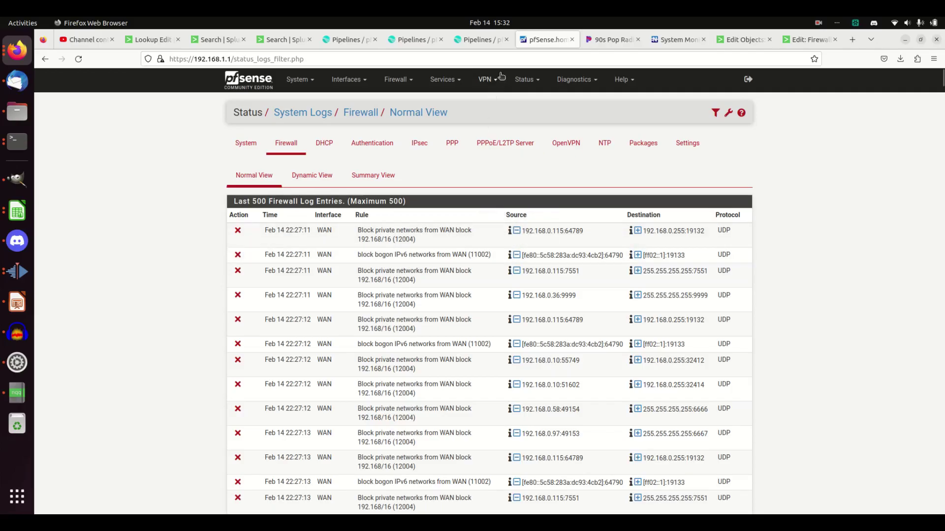
- Read the Netgate Raw Filter Log Format page on filter.log's comma-separated fields
{"action": "left_click", "coordinate": [346, 39]}
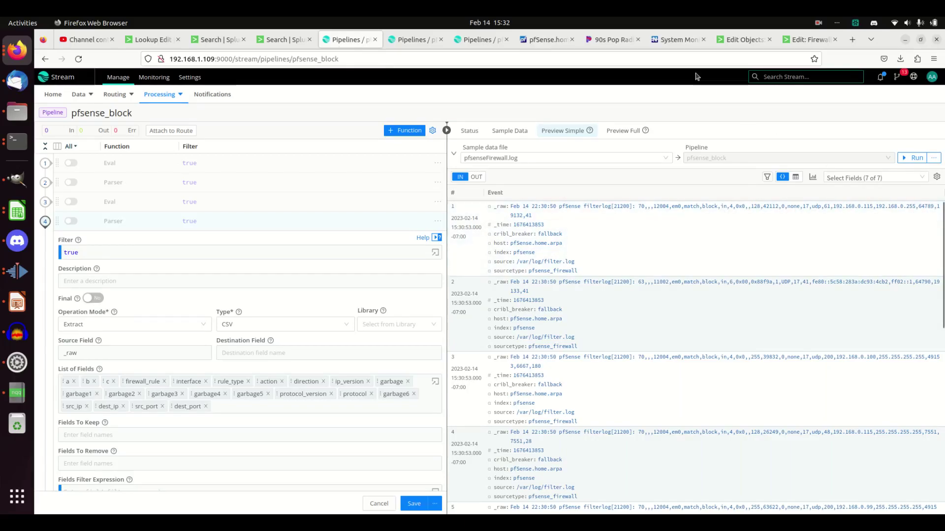
{"action": "left_click", "coordinate": [675, 43]}
{"action": "scroll", "coordinate": [391, 382], "scroll_direction": "up", "scroll_amount": 10}
{"action": "scroll", "coordinate": [427, 406], "scroll_direction": "up", "scroll_amount": 10}
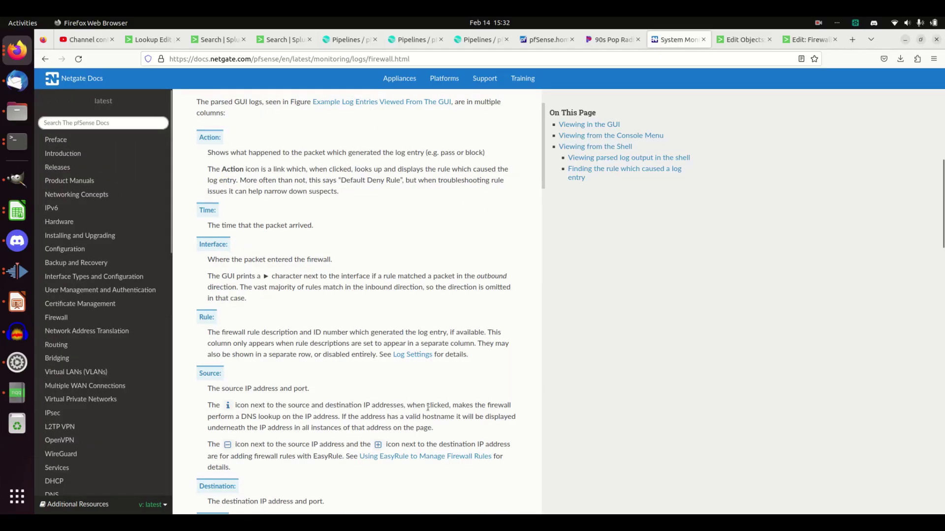
{"action": "scroll", "coordinate": [421, 408], "scroll_direction": "down", "scroll_amount": 10}
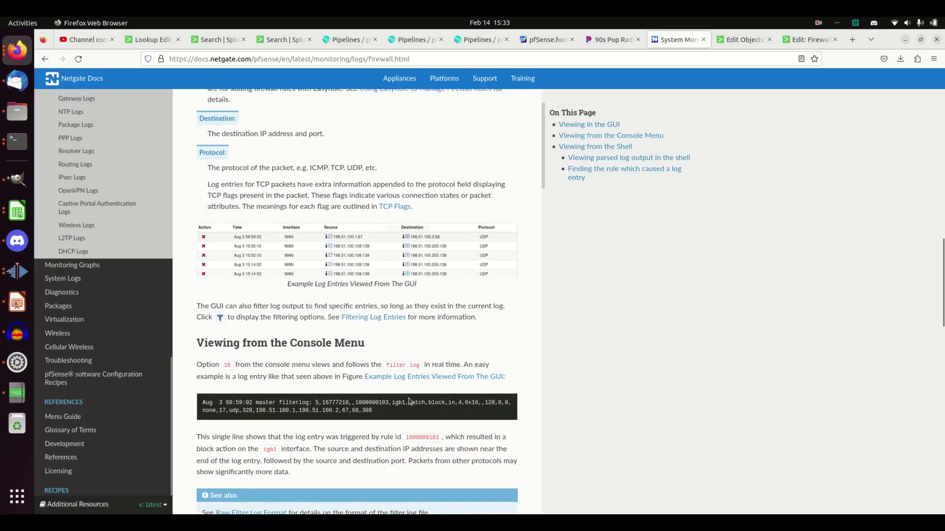
{"action": "scroll", "coordinate": [408, 397], "scroll_direction": "down", "scroll_amount": 4}
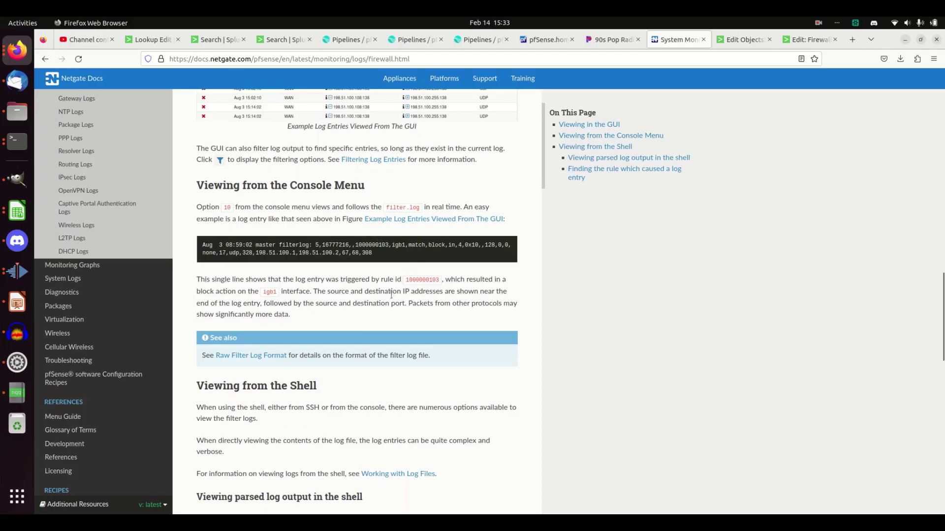
{"action": "left_click", "coordinate": [269, 356]}
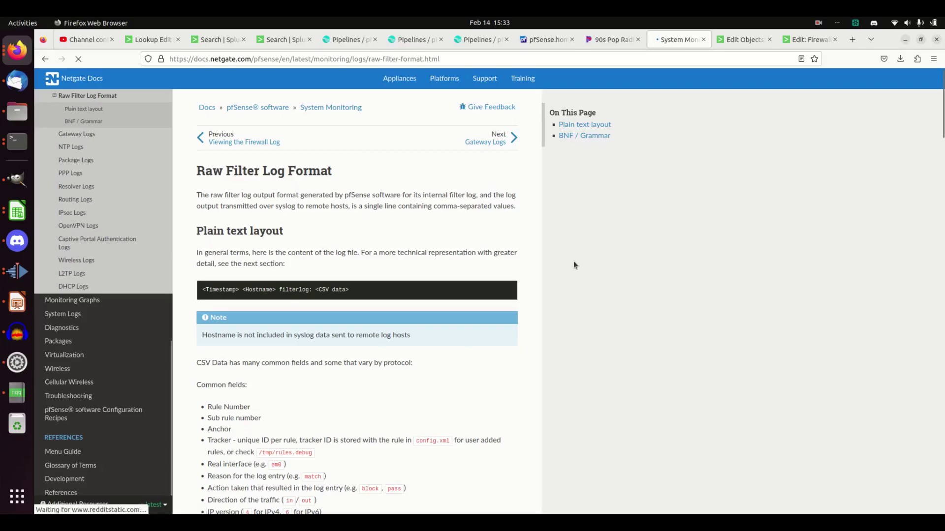
{"action": "scroll", "coordinate": [394, 422], "scroll_direction": "down", "scroll_amount": 5}
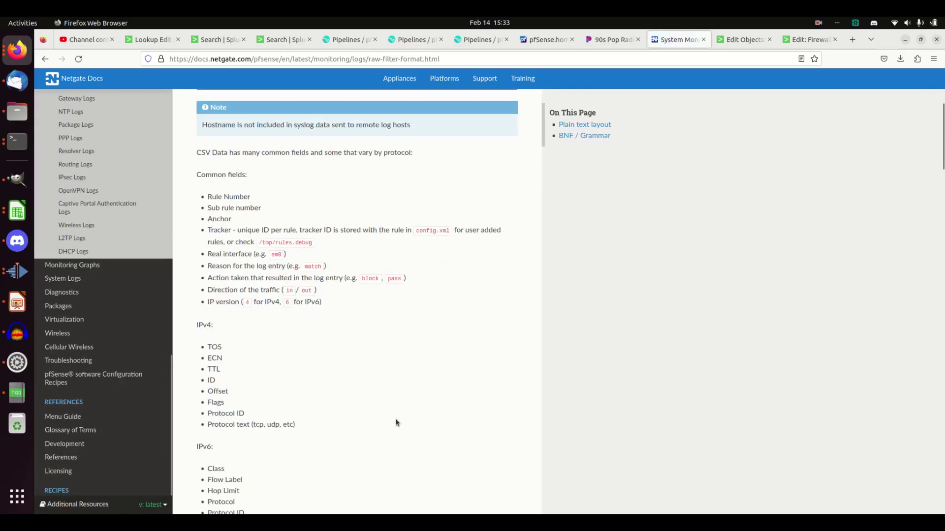
{"action": "scroll", "coordinate": [393, 422], "scroll_direction": "down", "scroll_amount": 9}
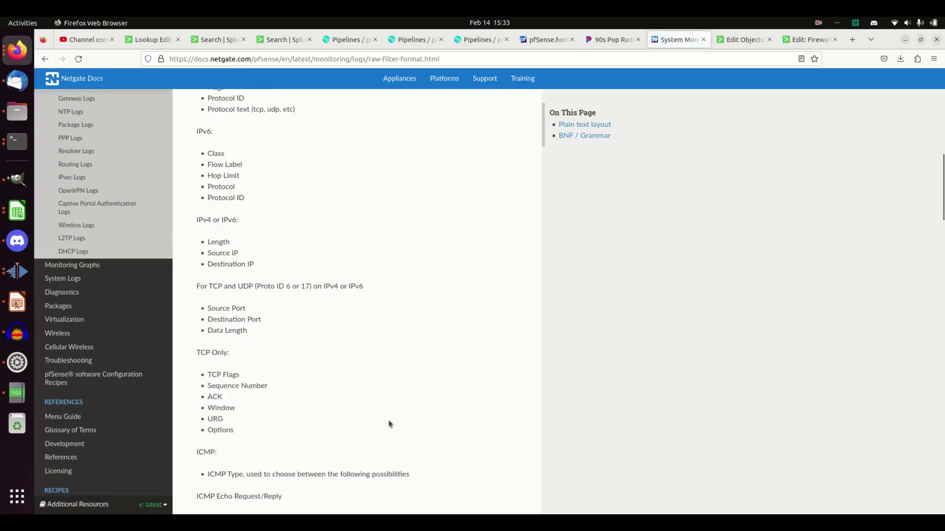
{"action": "scroll", "coordinate": [388, 420], "scroll_direction": "up", "scroll_amount": 15}
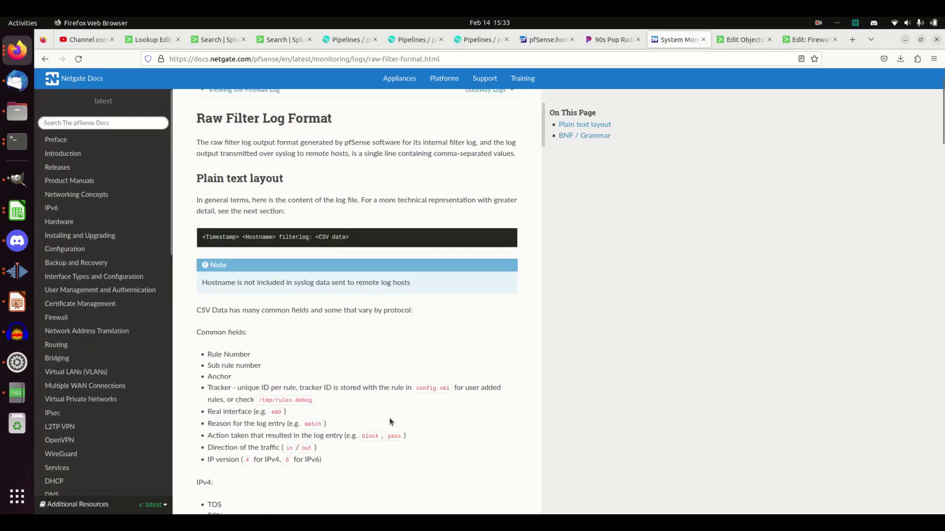
- Clear the 'garbage*' Fields To Remove entry in the Parser and enable it
{"action": "left_click", "coordinate": [348, 40]}
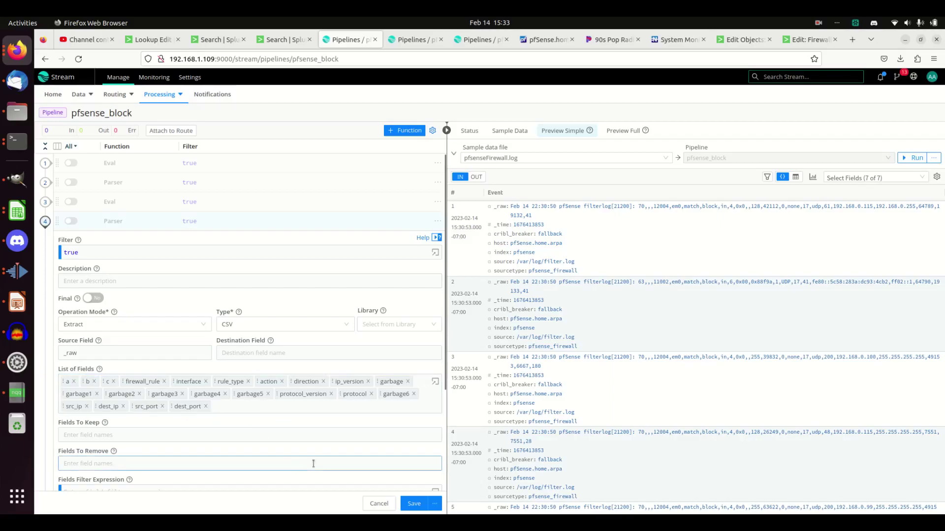
{"action": "scroll", "coordinate": [295, 443], "scroll_direction": "down", "scroll_amount": 1}
{"action": "left_click", "coordinate": [129, 414]}
{"action": "type", "text": "garbarg"}
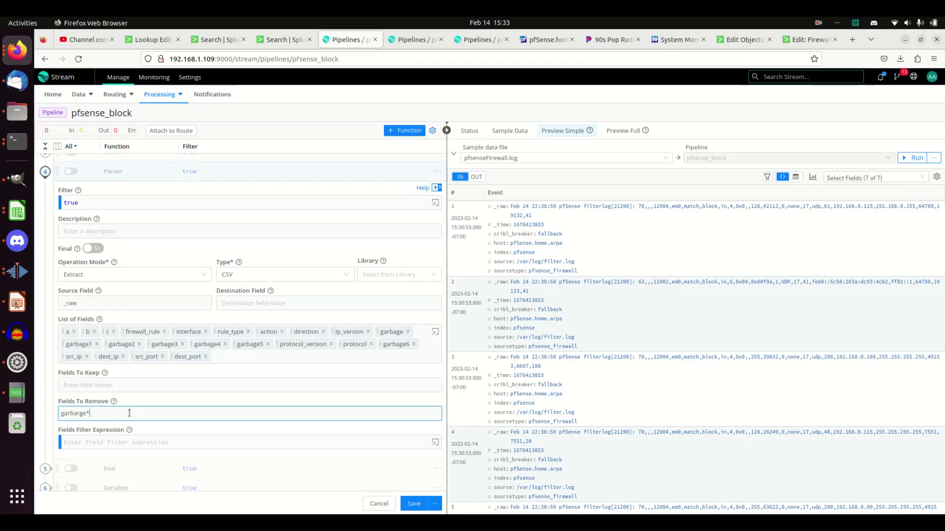
{"action": "key", "text": "BackSpace"}
{"action": "type", "text": "*"}
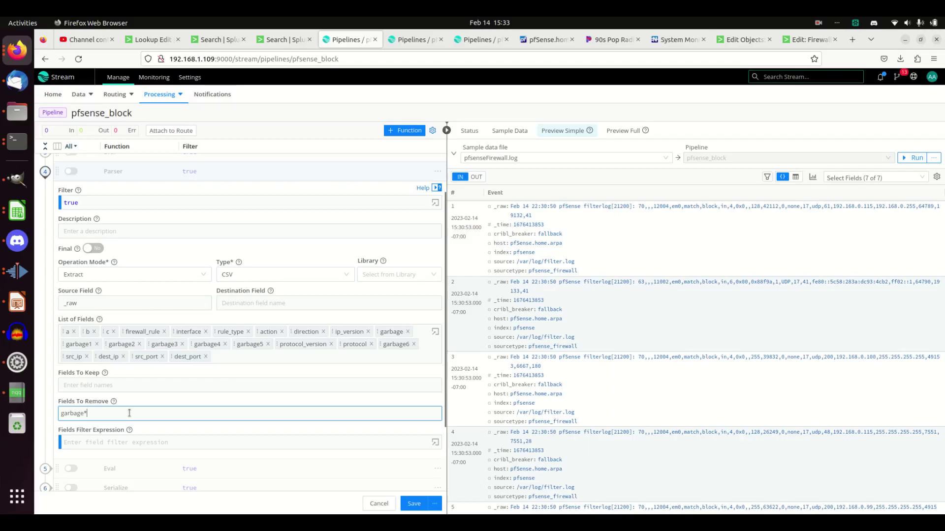
{"action": "key", "text": "BackSpace"}
{"action": "key", "text": "BackSpace"}
{"action": "key", "text": "BackSpace"}
{"action": "key", "text": "BackSpace"}
{"action": "key", "text": "BackSpace"}
{"action": "key", "text": "BackSpace"}
{"action": "key", "text": "BackSpace"}
{"action": "key", "text": "BackSpace"}
- Enable the Parser function and save the pfsense_block pipeline
{"action": "left_click", "coordinate": [71, 172]}
{"action": "left_click", "coordinate": [410, 502]}
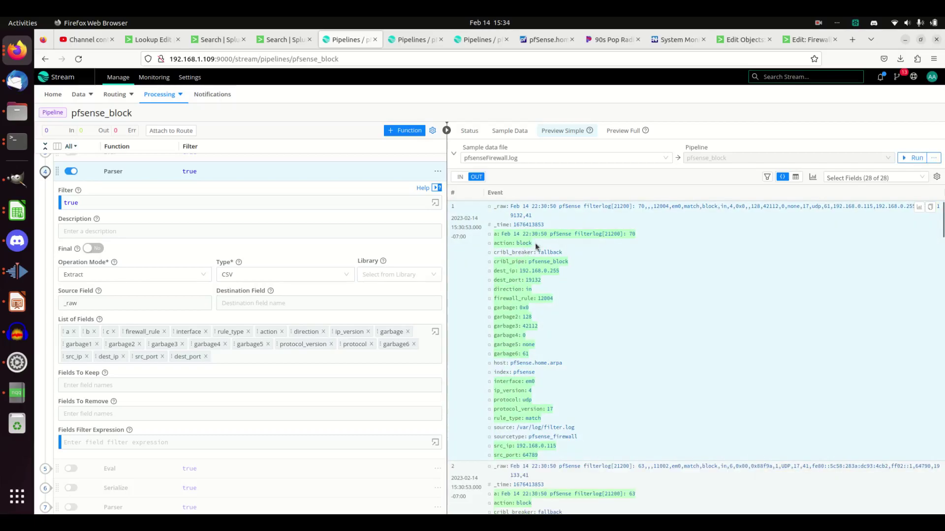
{"action": "scroll", "coordinate": [330, 354], "scroll_direction": "down", "scroll_amount": 2}
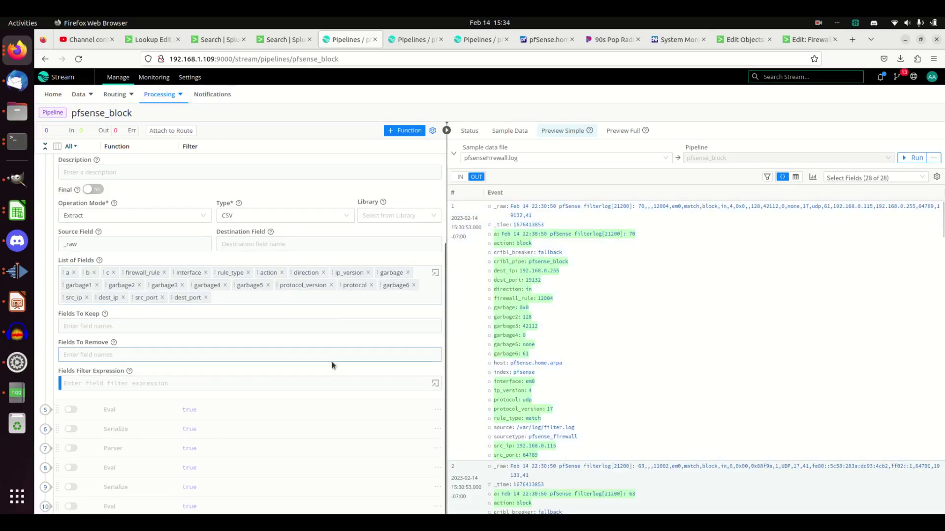
{"action": "scroll", "coordinate": [332, 361], "scroll_direction": "up", "scroll_amount": 2}
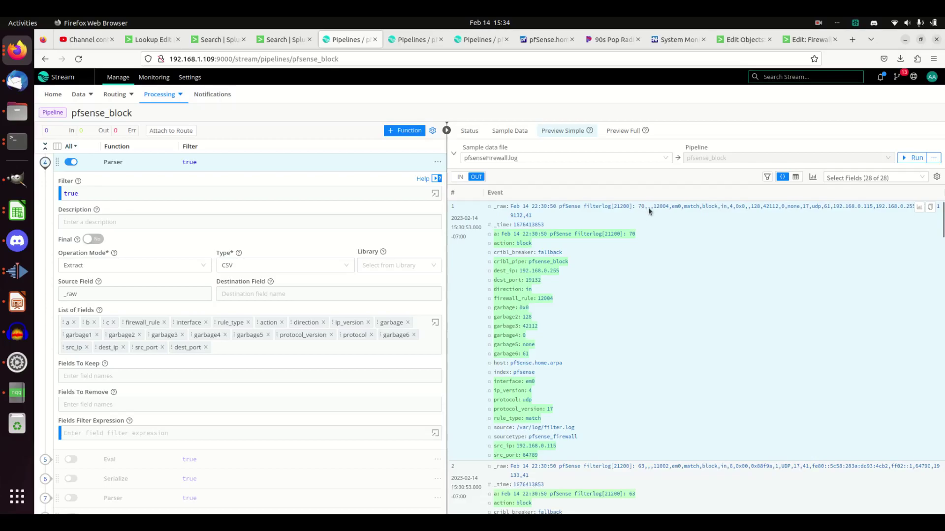
- Review the sample events' parsed fields, such as action, src_ip and dest_port, in the OUT preview
{"action": "scroll", "coordinate": [646, 381], "scroll_direction": "down", "scroll_amount": 5}
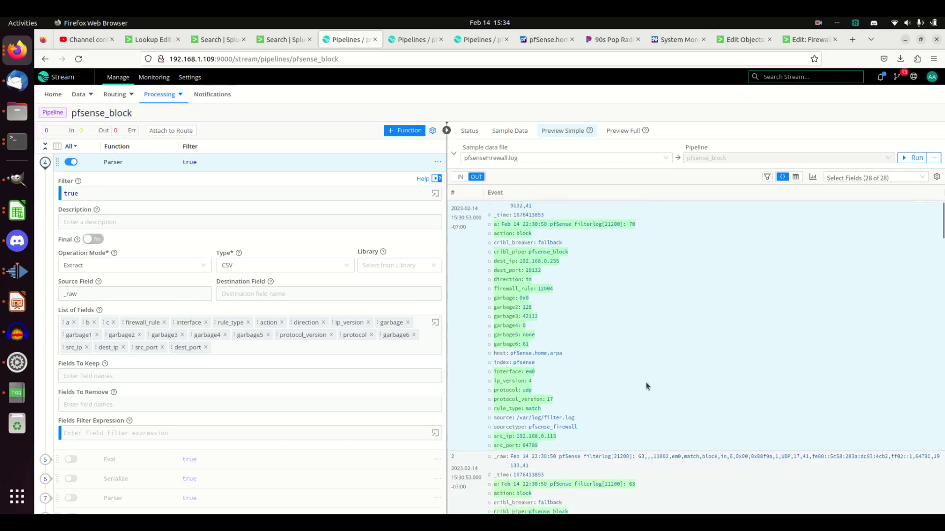
{"action": "scroll", "coordinate": [640, 385], "scroll_direction": "down", "scroll_amount": 8}
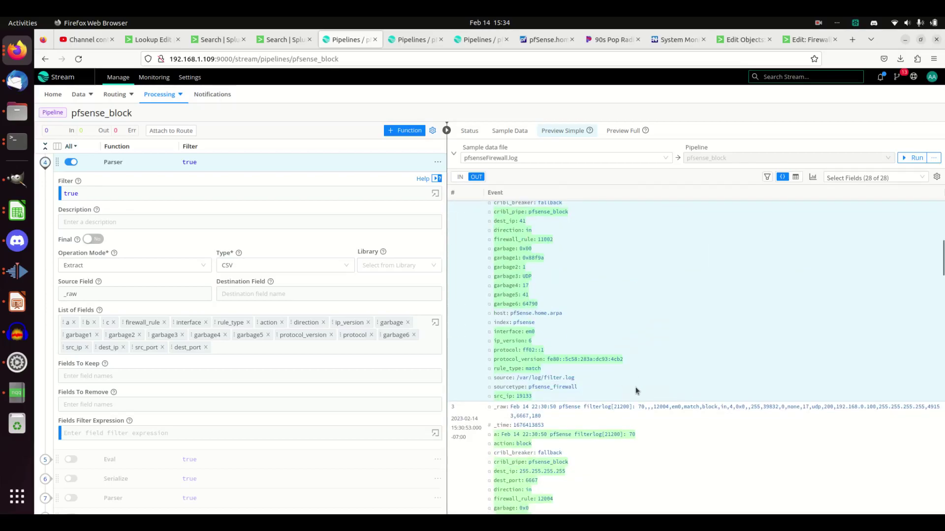
{"action": "scroll", "coordinate": [635, 391], "scroll_direction": "down", "scroll_amount": 2}
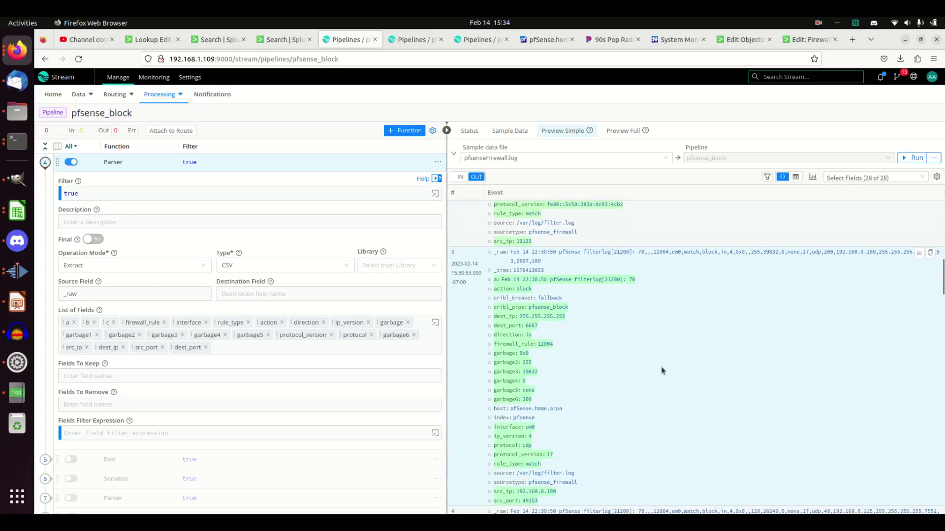
{"action": "scroll", "coordinate": [658, 376], "scroll_direction": "up", "scroll_amount": 4}
{"action": "scroll", "coordinate": [656, 378], "scroll_direction": "down", "scroll_amount": 2}
{"action": "scroll", "coordinate": [651, 380], "scroll_direction": "up", "scroll_amount": 1}
{"action": "scroll", "coordinate": [640, 376], "scroll_direction": "up", "scroll_amount": 5}
{"action": "left_click", "coordinate": [87, 320]}
{"action": "scroll", "coordinate": [205, 368], "scroll_direction": "up", "scroll_amount": 2}
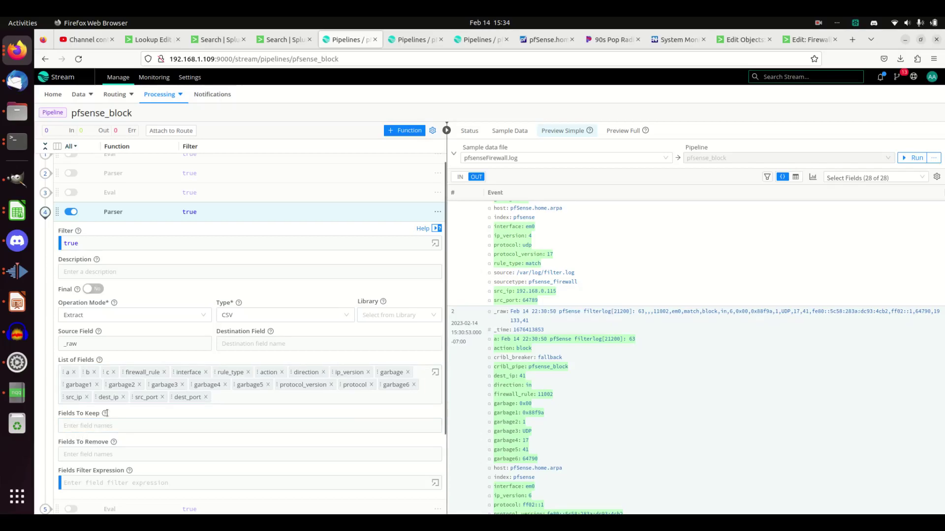
- Add b, c and garbage to the Parser's Fields To Remove
{"action": "left_click", "coordinate": [90, 453]}
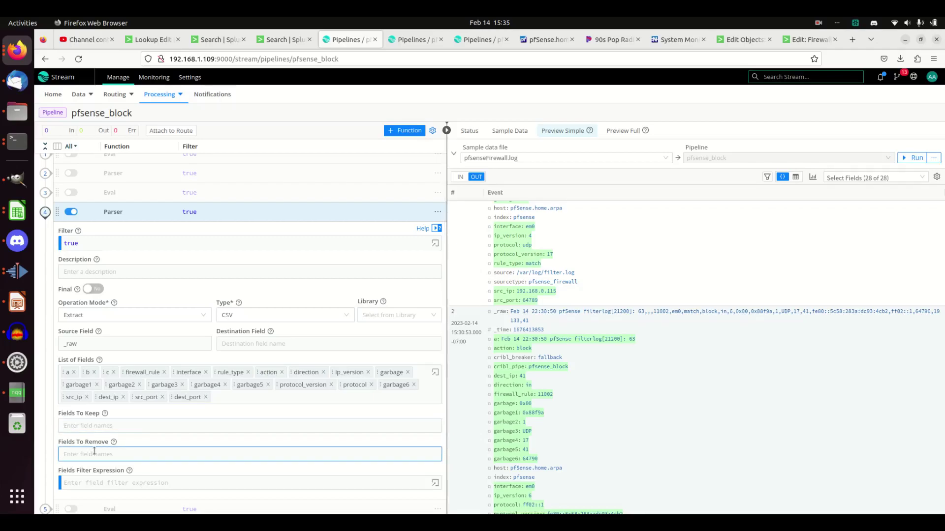
{"action": "type", "text": "b"}
{"action": "key", "text": "Return"}
{"action": "type", "text": "c"}
{"action": "key", "text": "Return"}
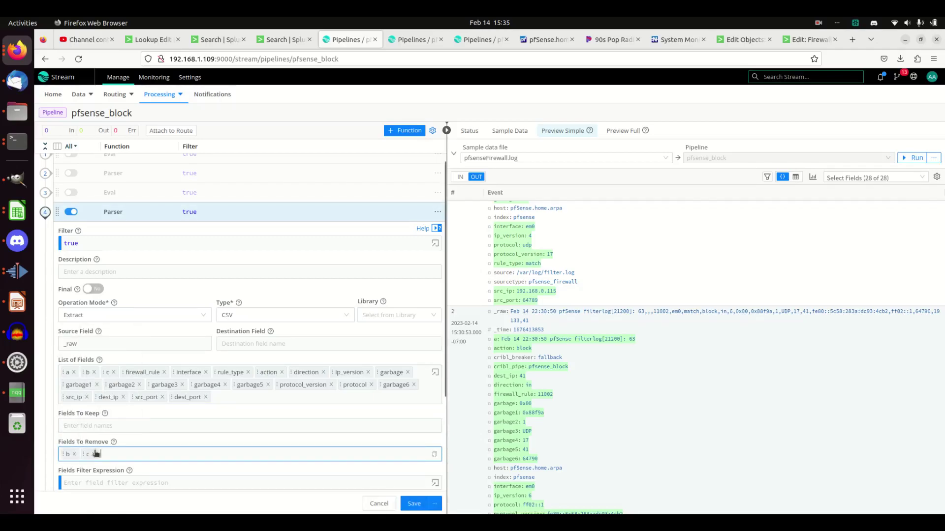
{"action": "type", "text": "garbag"}
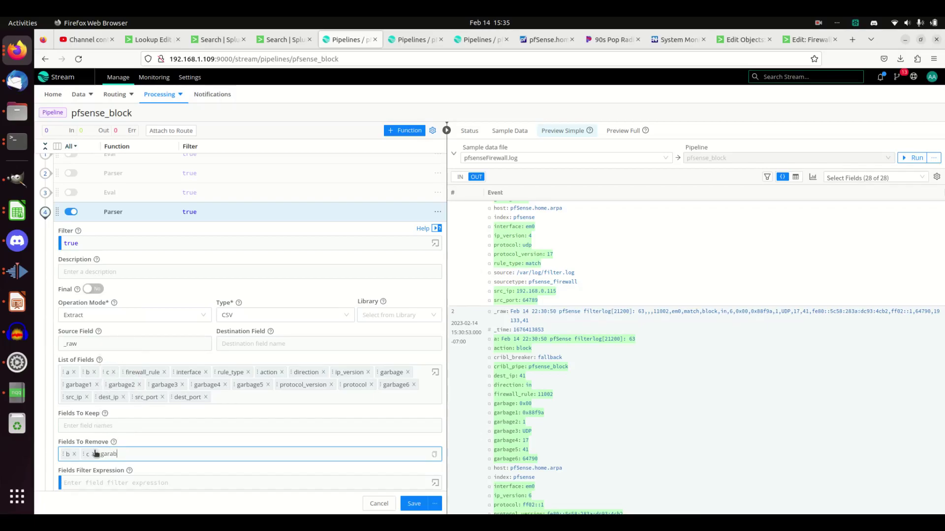
{"action": "type", "text": "e"}
{"action": "key", "text": "Return"}
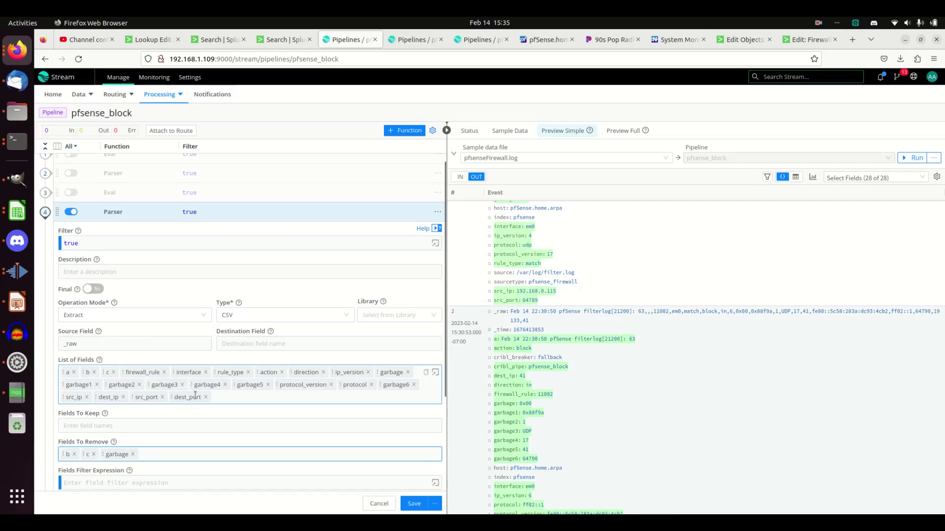
- Add the garbage* wildcard to the removals and save, leaving 21 fields in the preview
{"action": "type", "text": "garba"}
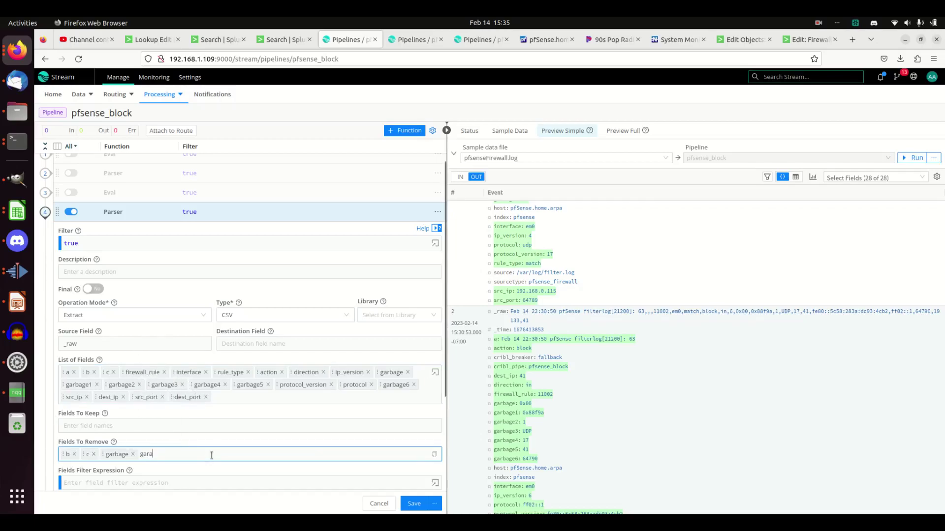
{"action": "type", "text": "ge*"}
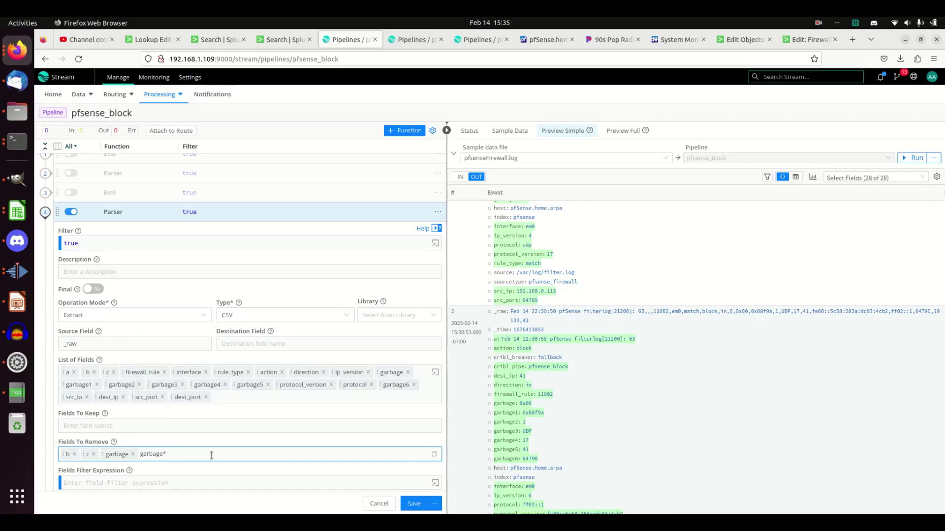
{"action": "key", "text": "Return"}
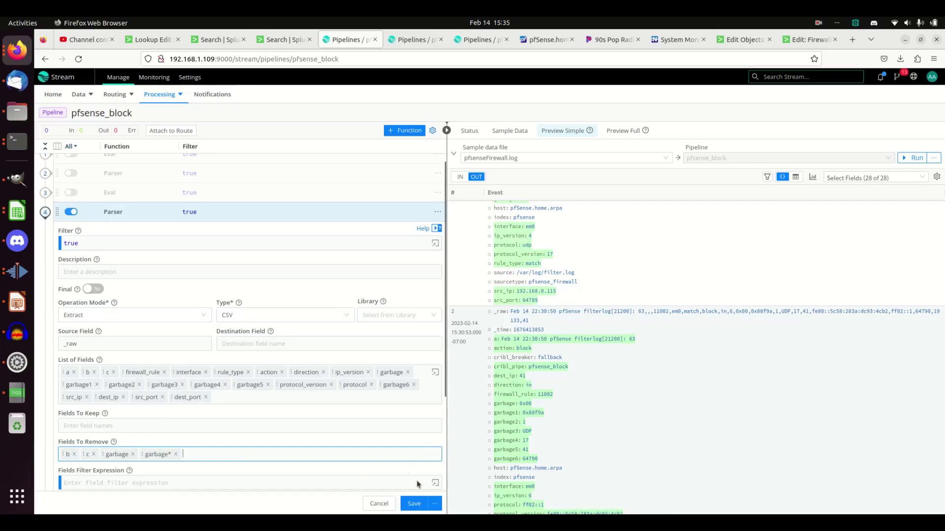
{"action": "left_click", "coordinate": [414, 504]}
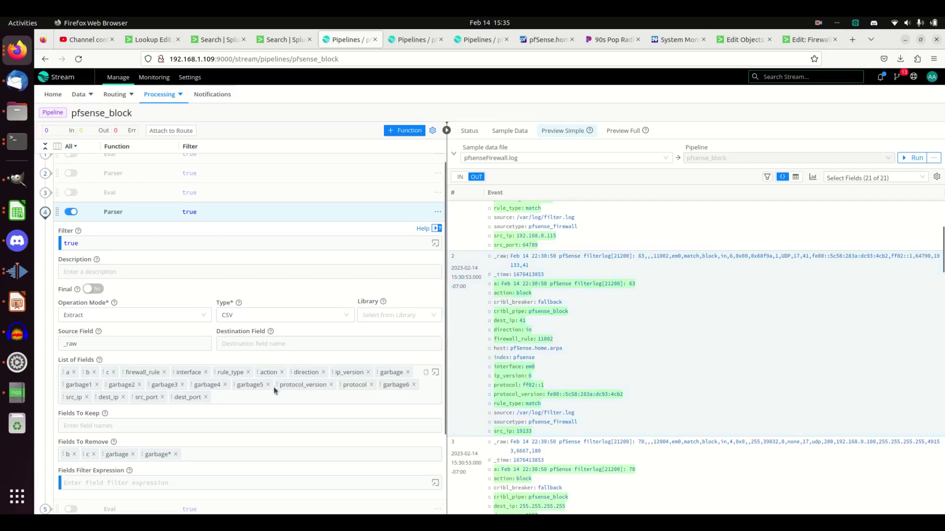
{"action": "scroll", "coordinate": [273, 386], "scroll_direction": "down", "scroll_amount": 2}
{"action": "scroll", "coordinate": [270, 388], "scroll_direction": "up", "scroll_amount": 2}
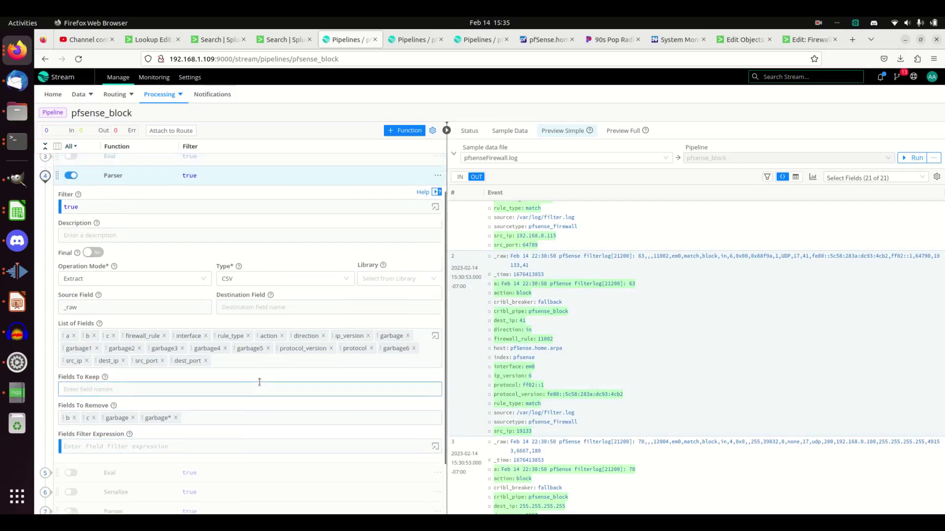
{"action": "scroll", "coordinate": [260, 382], "scroll_direction": "down", "scroll_amount": 2}
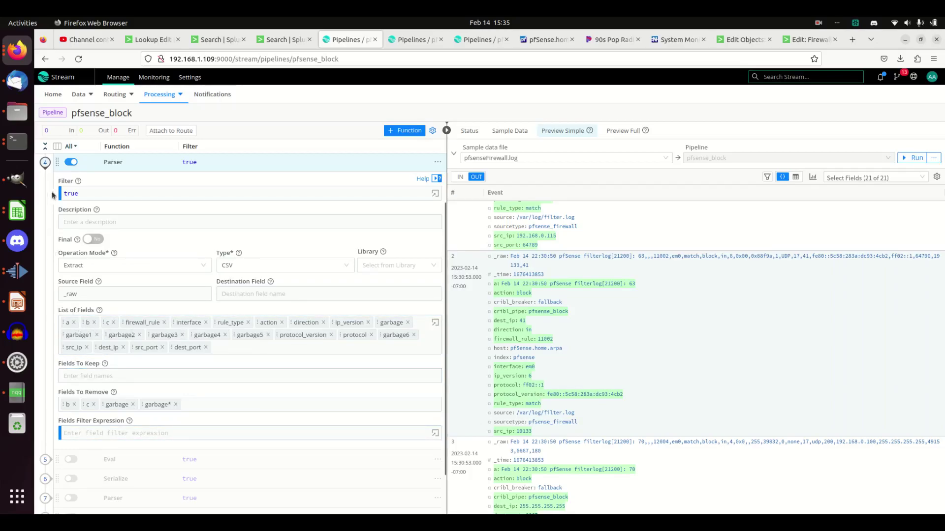
- Collapse the Parser and expand Eval function 5 to show index, sourcetype, src, dest, app and vendor_product
{"action": "scroll", "coordinate": [68, 215], "scroll_direction": "up", "scroll_amount": 2}
{"action": "left_click", "coordinate": [47, 215]}
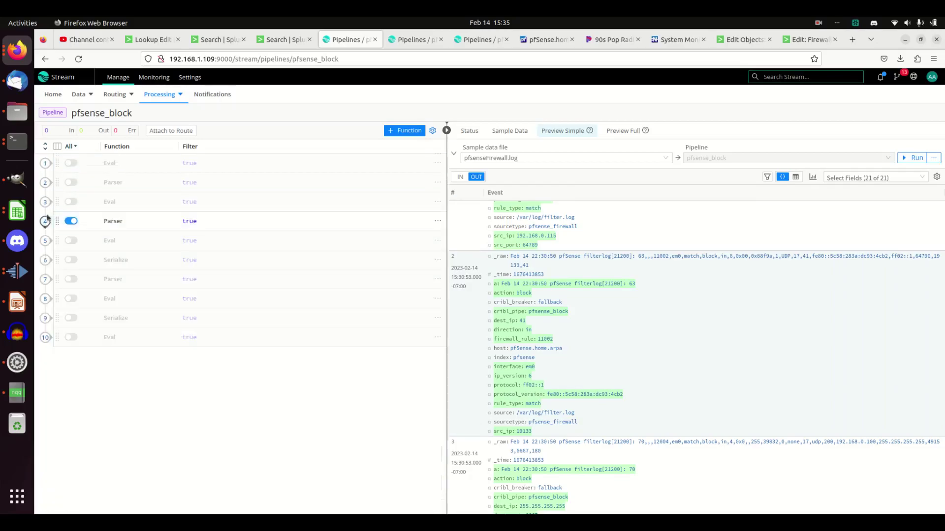
{"action": "left_click", "coordinate": [48, 241]}
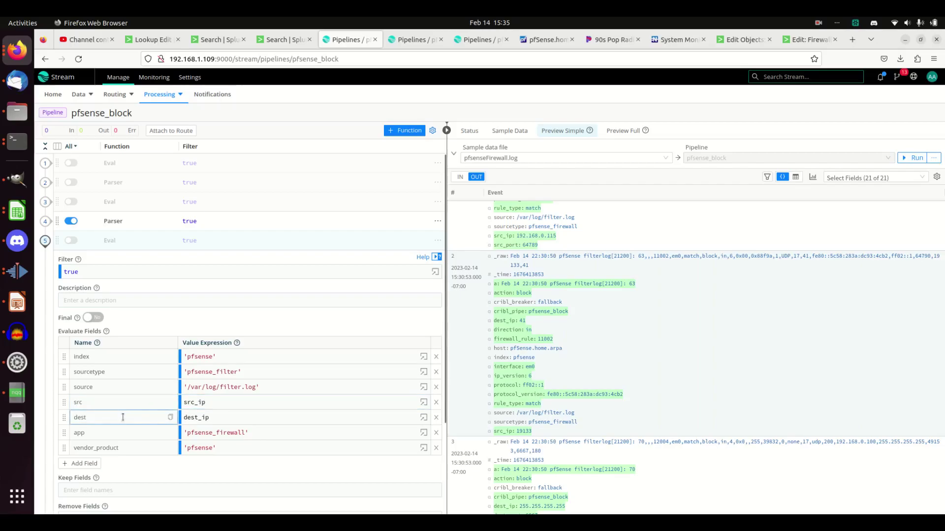
{"action": "left_click", "coordinate": [738, 40]}
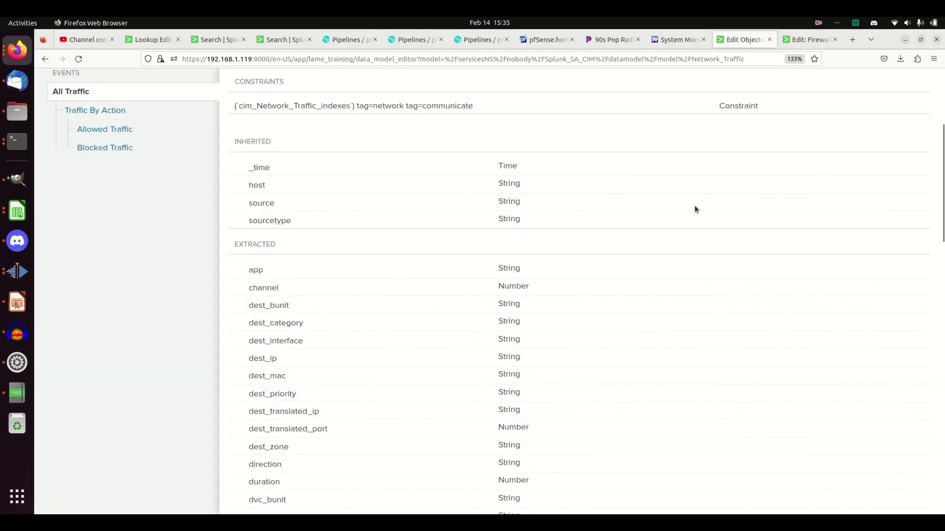
{"action": "scroll", "coordinate": [353, 302], "scroll_direction": "down", "scroll_amount": 15}
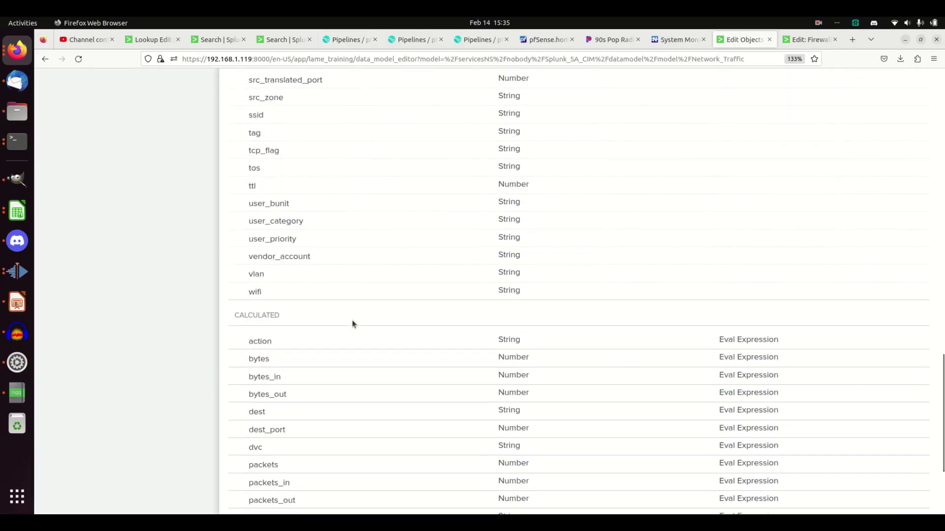
{"action": "scroll", "coordinate": [353, 324], "scroll_direction": "up", "scroll_amount": 3}
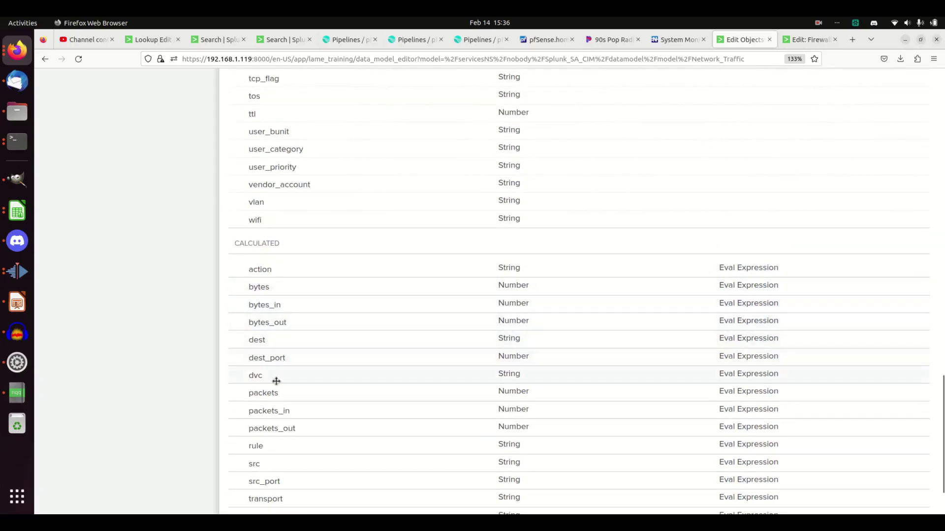
{"action": "scroll", "coordinate": [313, 479], "scroll_direction": "down", "scroll_amount": 3}
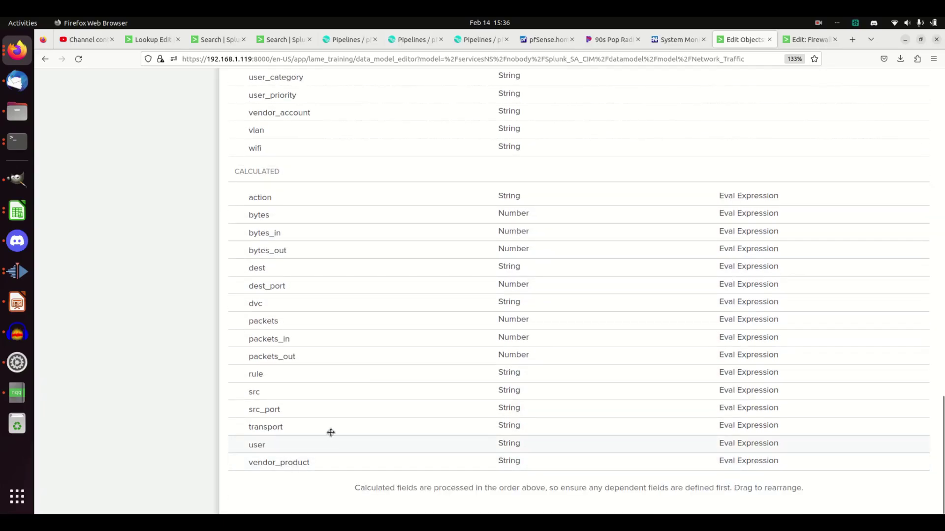
{"action": "left_click", "coordinate": [346, 40]}
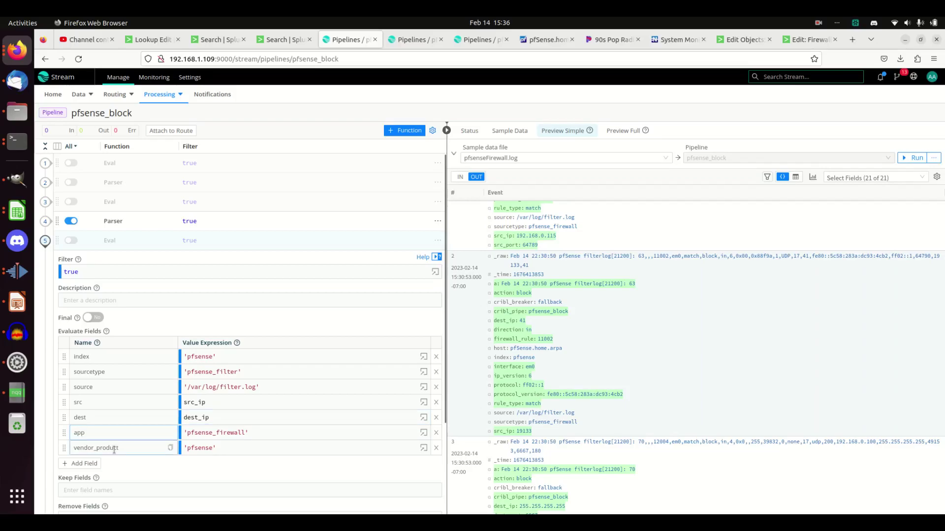
- Enable the Eval function and save the pfsense_block pipeline
{"action": "scroll", "coordinate": [323, 433], "scroll_direction": "down", "scroll_amount": 2}
{"action": "scroll", "coordinate": [227, 385], "scroll_direction": "up", "scroll_amount": 1}
{"action": "left_click", "coordinate": [71, 191]}
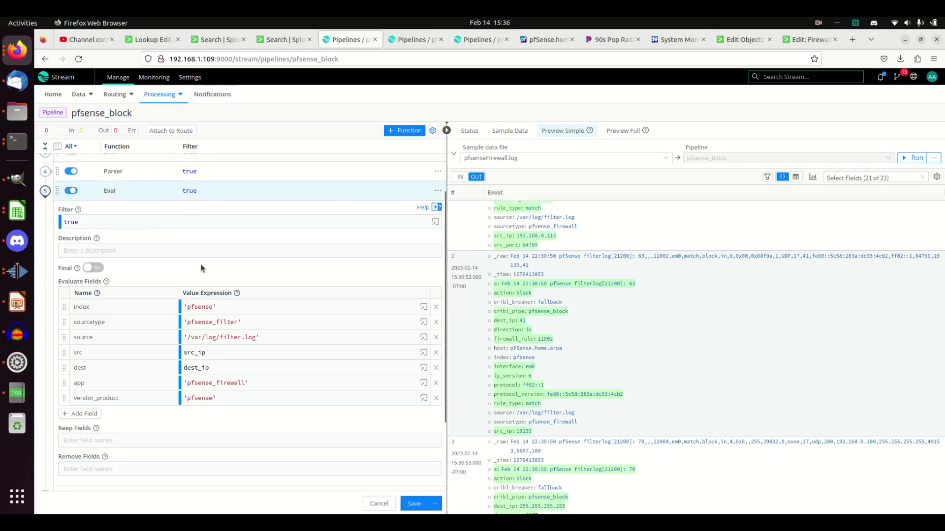
{"action": "left_click", "coordinate": [407, 503]}
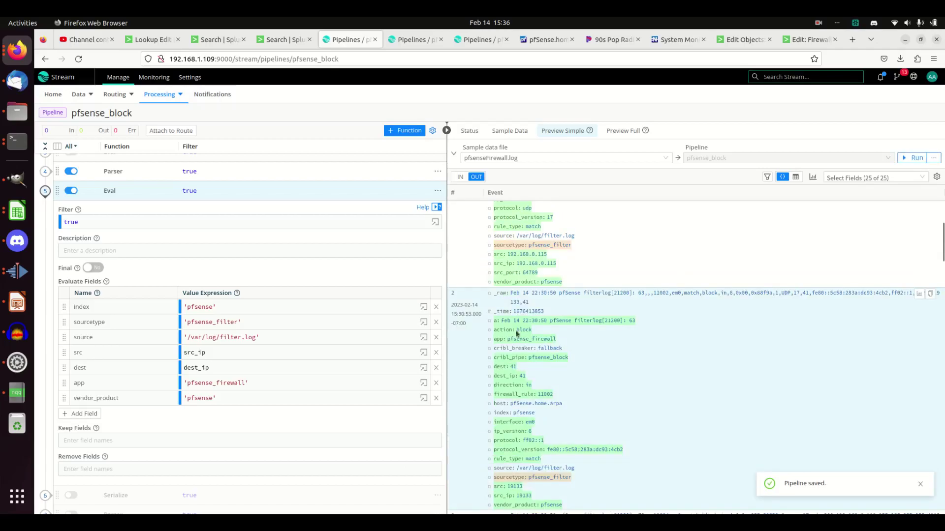
- Remove the sourcetype field from the Eval and save the pipeline
{"action": "scroll", "coordinate": [598, 448], "scroll_direction": "down", "scroll_amount": 3}
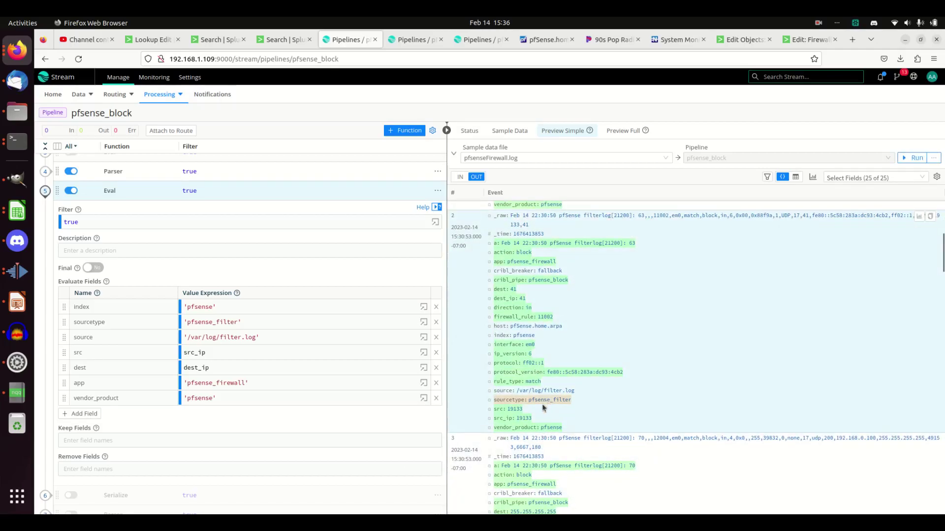
{"action": "left_click", "coordinate": [238, 383]}
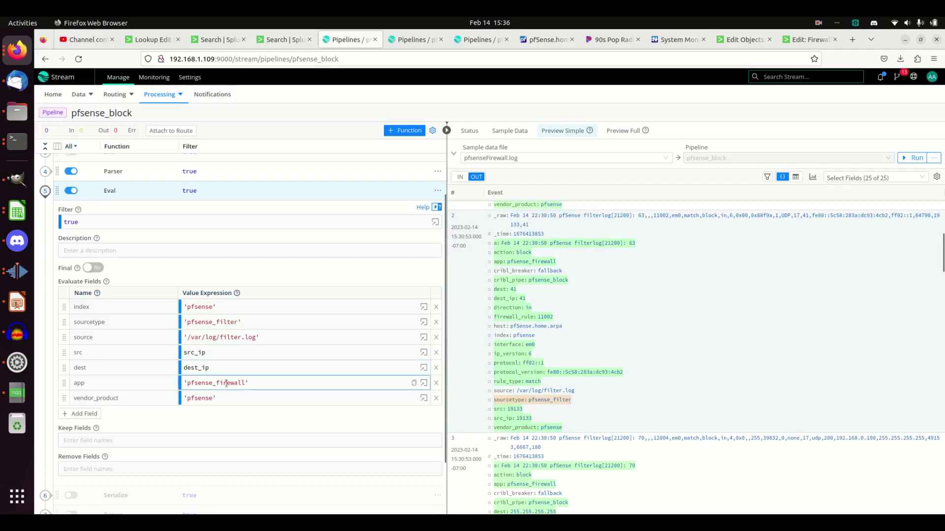
{"action": "left_click", "coordinate": [437, 322]}
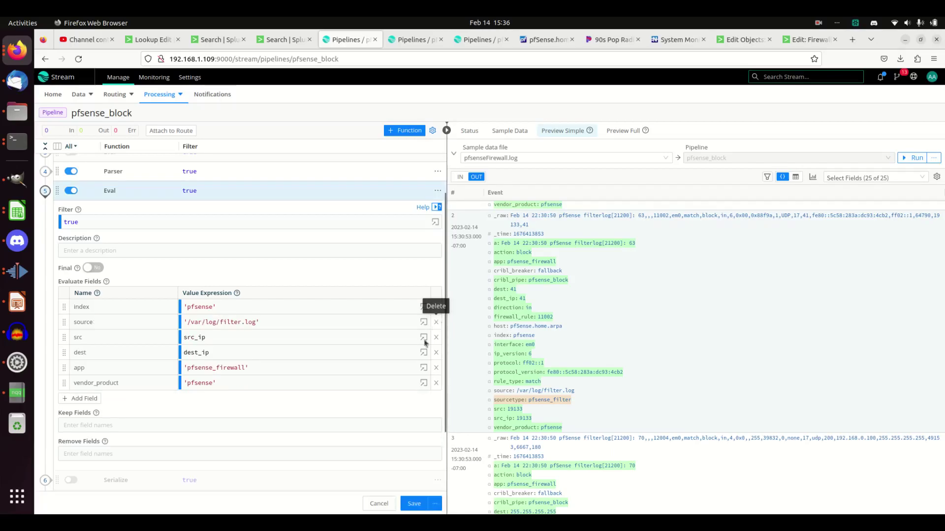
{"action": "left_click", "coordinate": [414, 504]}
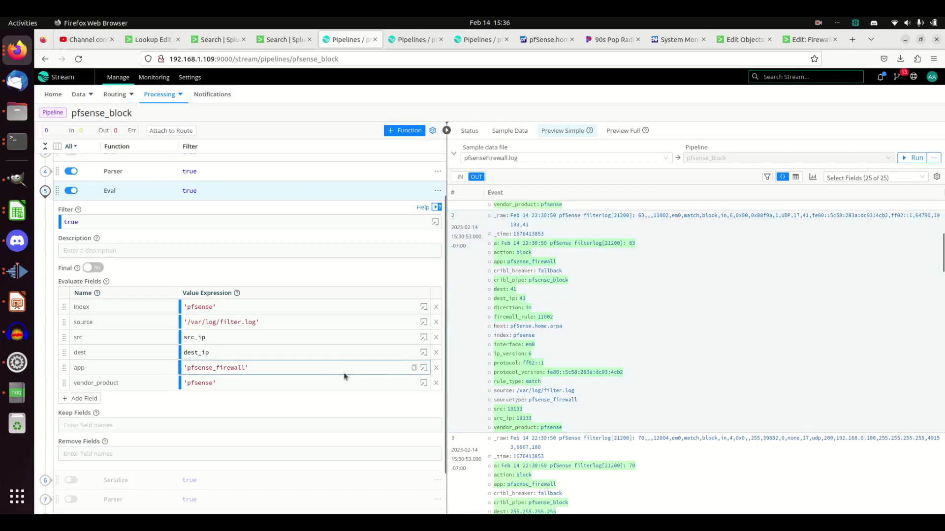
{"action": "scroll", "coordinate": [339, 371], "scroll_direction": "down", "scroll_amount": 1}
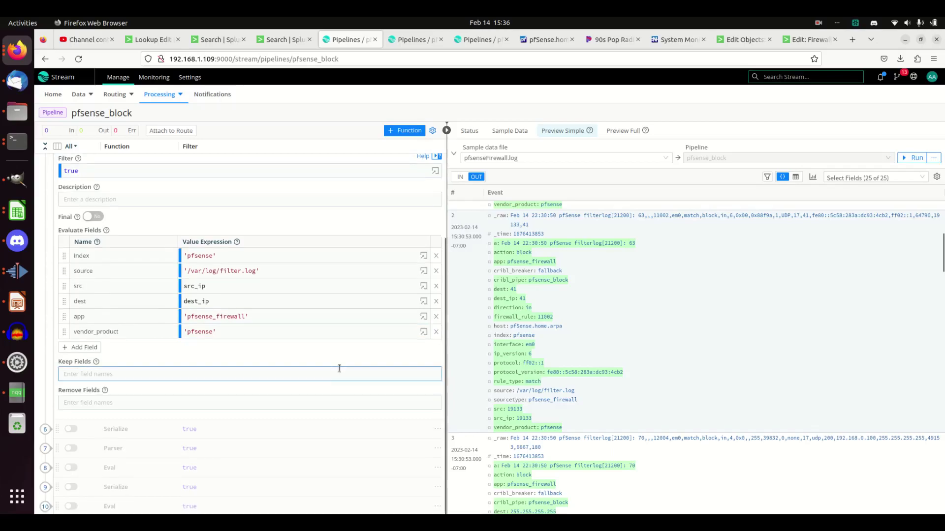
- Expand Serialize function 6, switch it on, and save the pfsense_block pipeline
{"action": "left_click", "coordinate": [48, 432]}
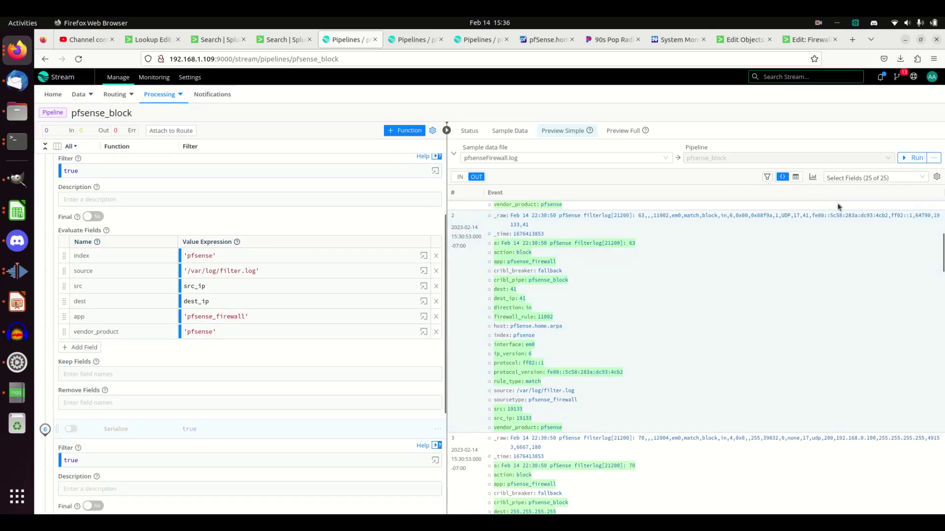
{"action": "scroll", "coordinate": [275, 334], "scroll_direction": "down", "scroll_amount": 3}
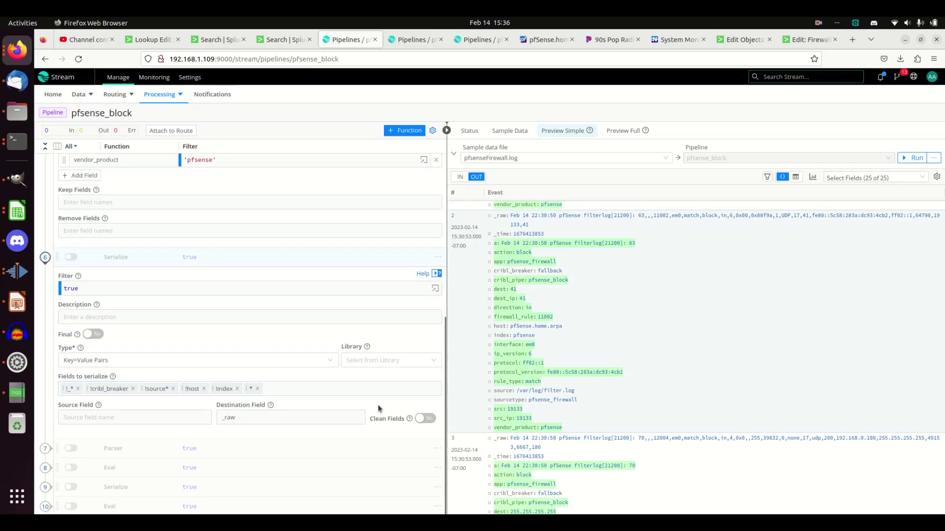
{"action": "scroll", "coordinate": [374, 394], "scroll_direction": "up", "scroll_amount": 2}
{"action": "scroll", "coordinate": [353, 370], "scroll_direction": "down", "scroll_amount": 1}
{"action": "left_click", "coordinate": [71, 307]}
{"action": "scroll", "coordinate": [401, 467], "scroll_direction": "down", "scroll_amount": 2}
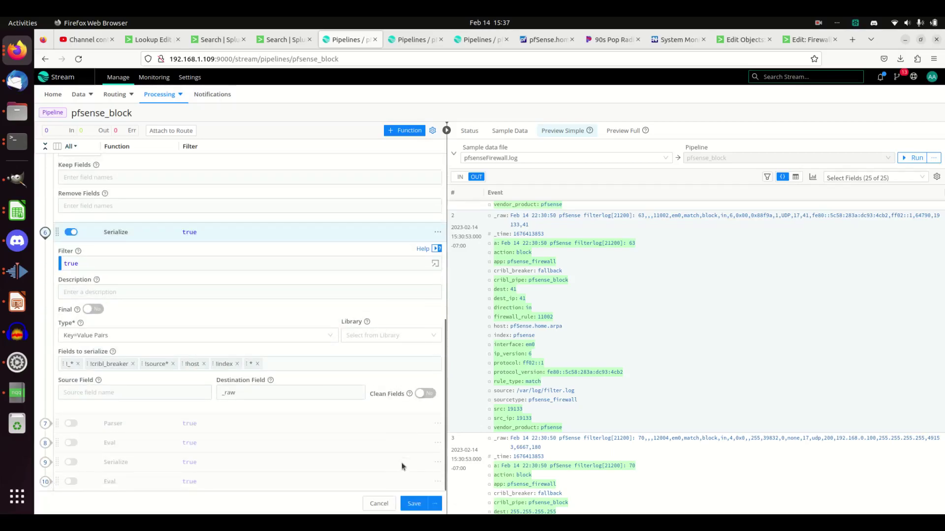
{"action": "left_click", "coordinate": [412, 503]}
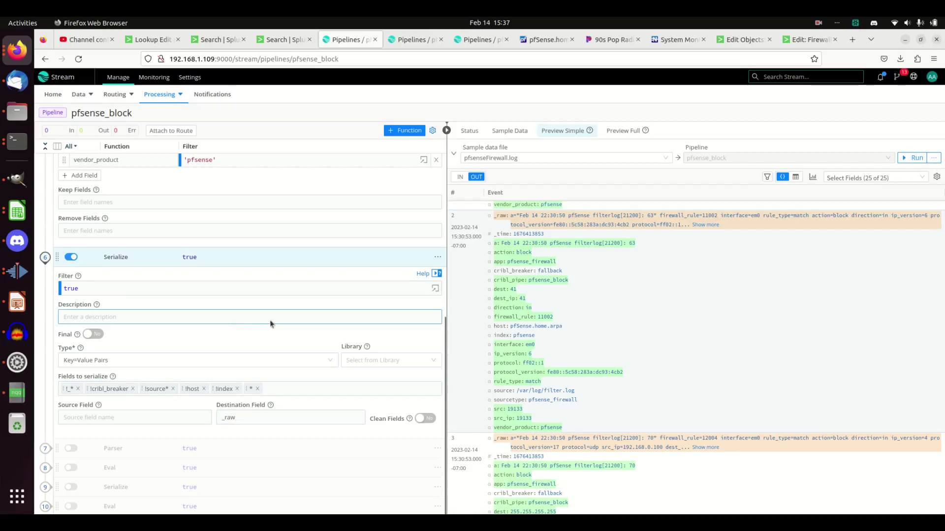
- Switch to the main pfsense pipeline and inspect its filter.log Parser settings
{"action": "left_click", "coordinate": [403, 42]}
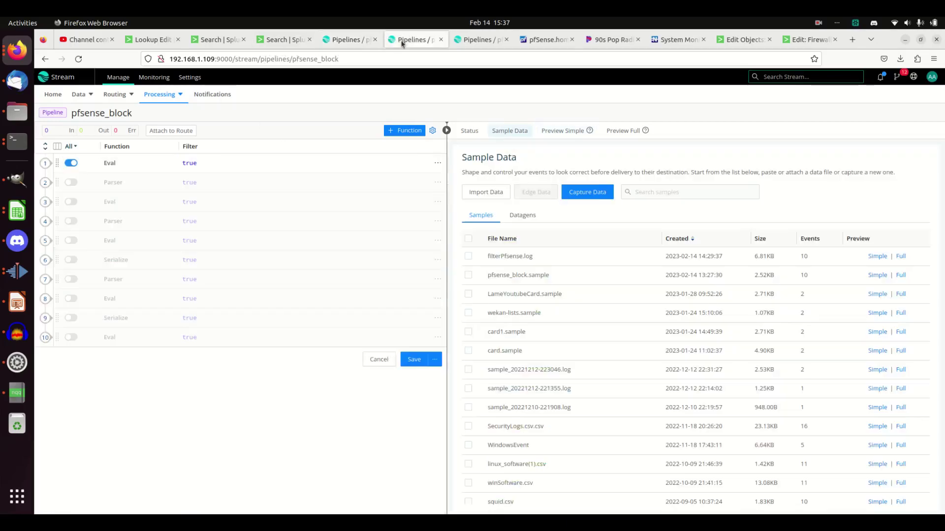
{"action": "left_click", "coordinate": [479, 44]}
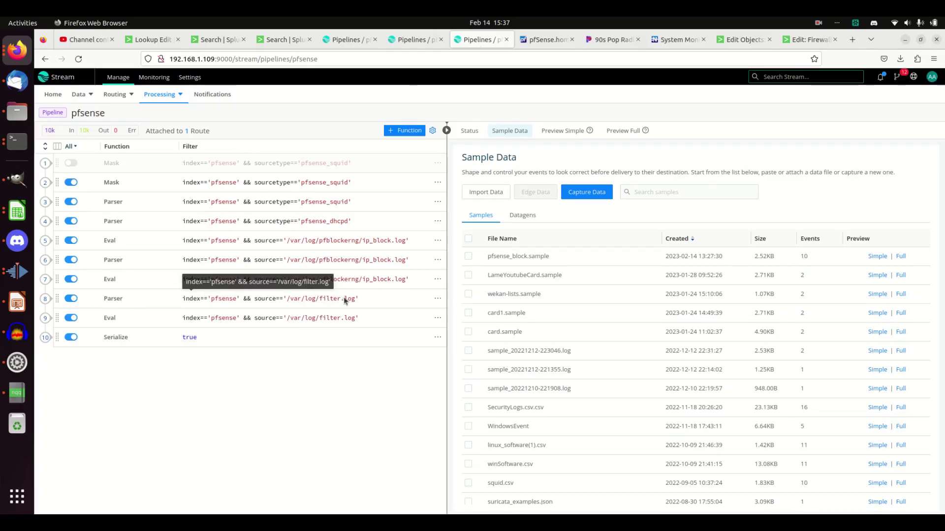
{"action": "left_click", "coordinate": [51, 301]}
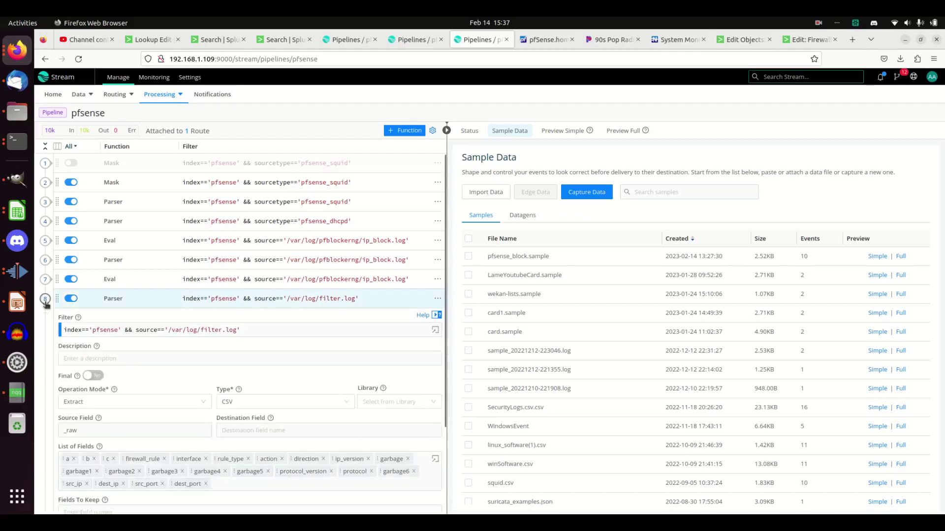
{"action": "scroll", "coordinate": [160, 410], "scroll_direction": "down", "scroll_amount": 2}
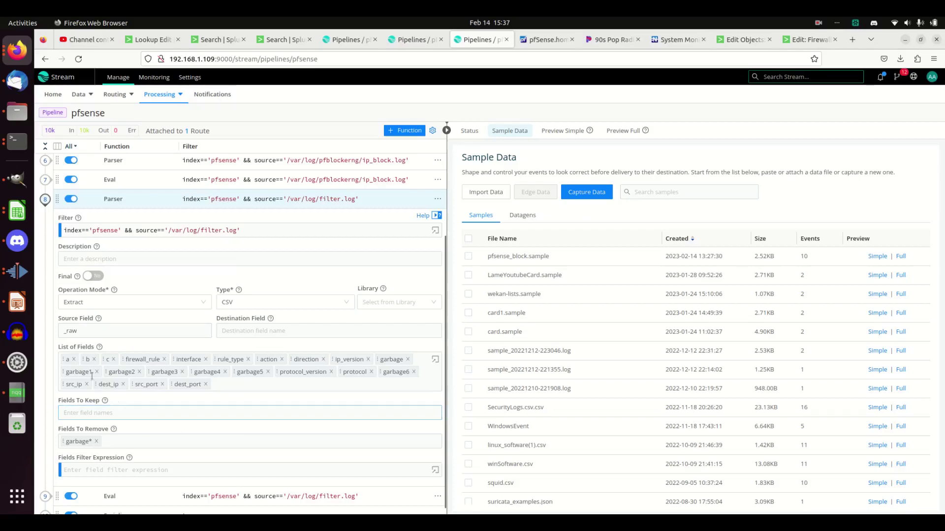
{"action": "left_click", "coordinate": [47, 201]}
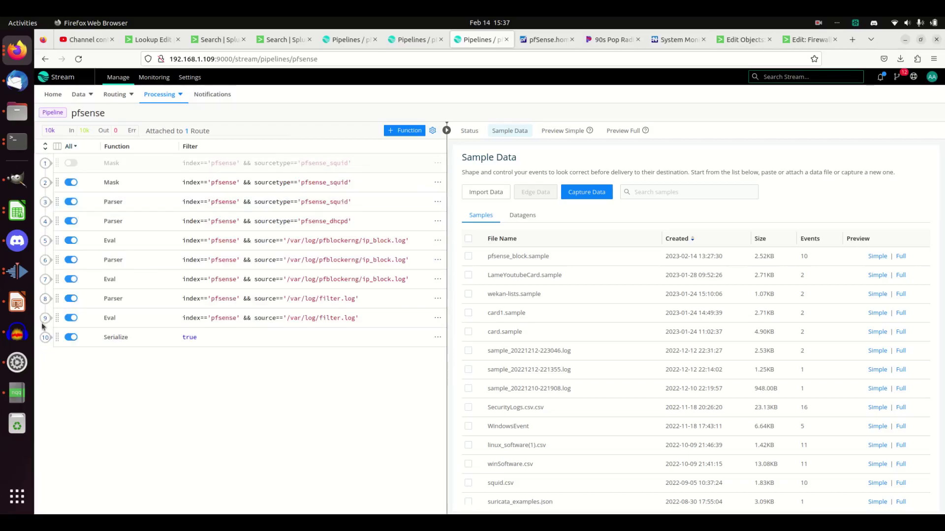
- Remove sourcetype from the filter.log Eval 9, save, and expand Serialize 10
{"action": "left_click", "coordinate": [45, 318]}
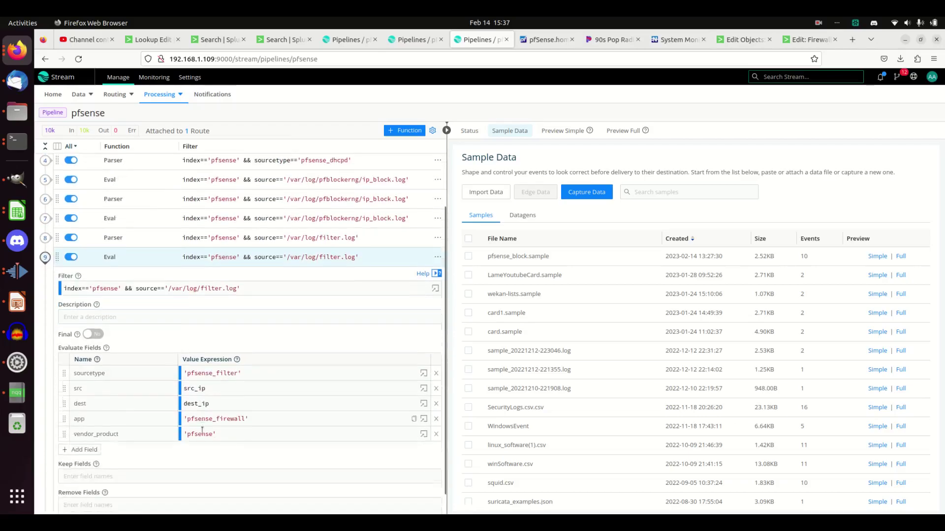
{"action": "scroll", "coordinate": [203, 430], "scroll_direction": "down", "scroll_amount": 1}
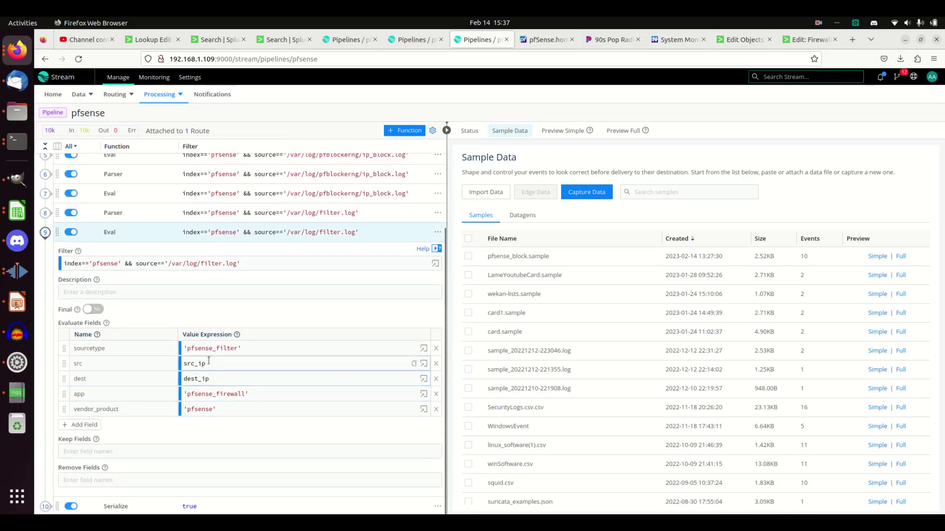
{"action": "left_click", "coordinate": [436, 348]}
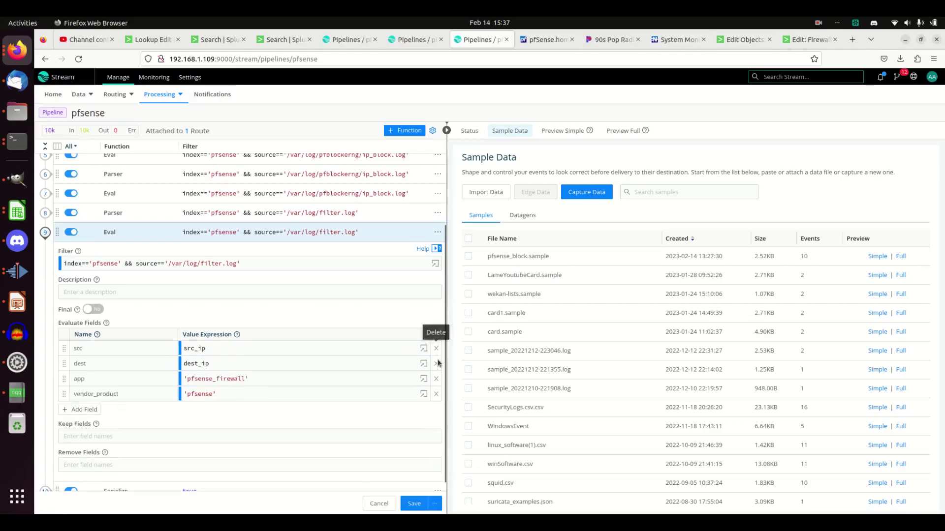
{"action": "left_click", "coordinate": [412, 504]}
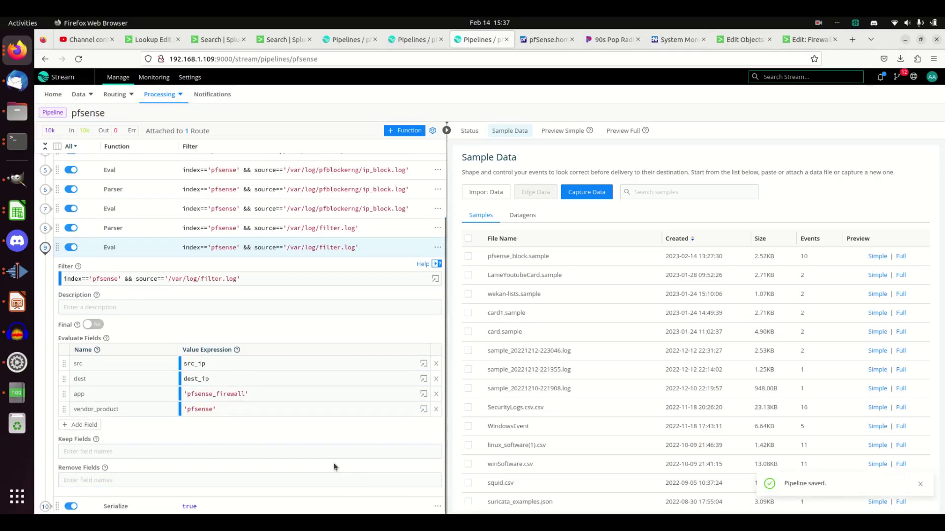
{"action": "left_click", "coordinate": [44, 248]}
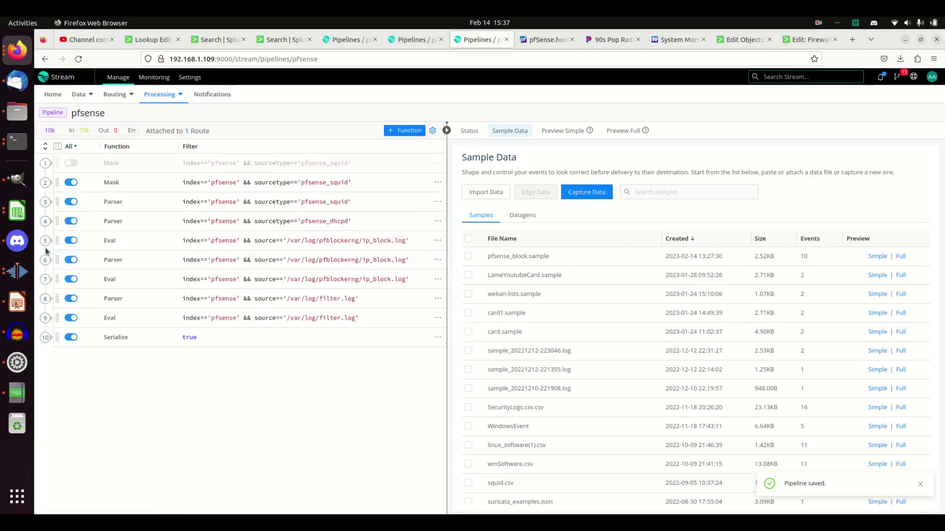
{"action": "left_click", "coordinate": [46, 337]}
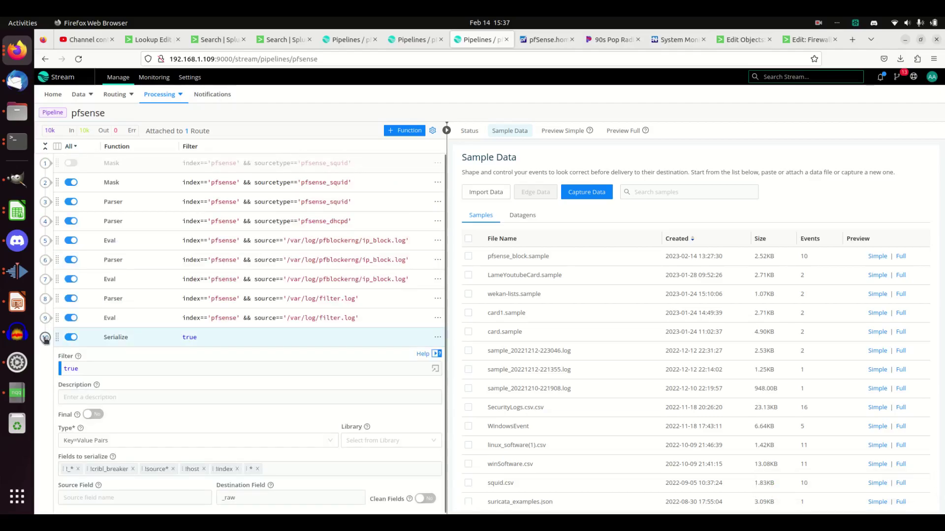
{"action": "left_click", "coordinate": [46, 338]}
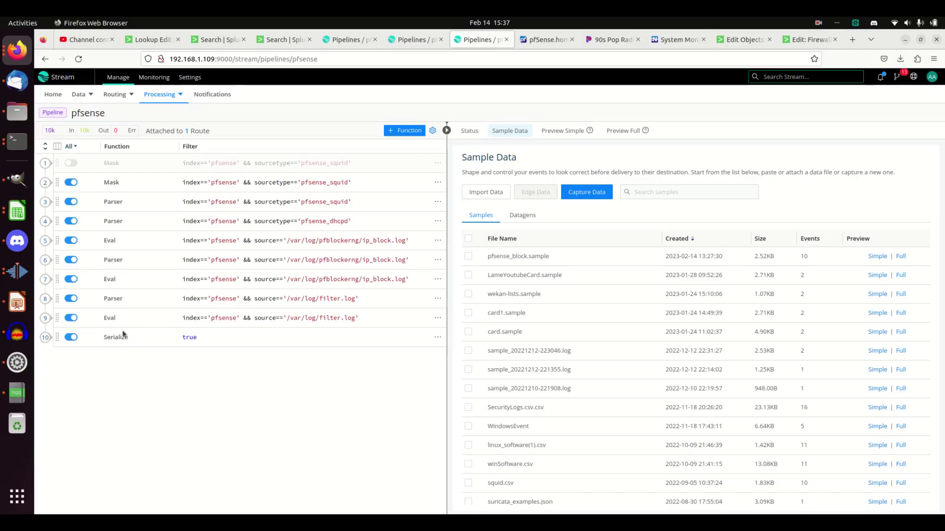
{"action": "left_click", "coordinate": [53, 338]}
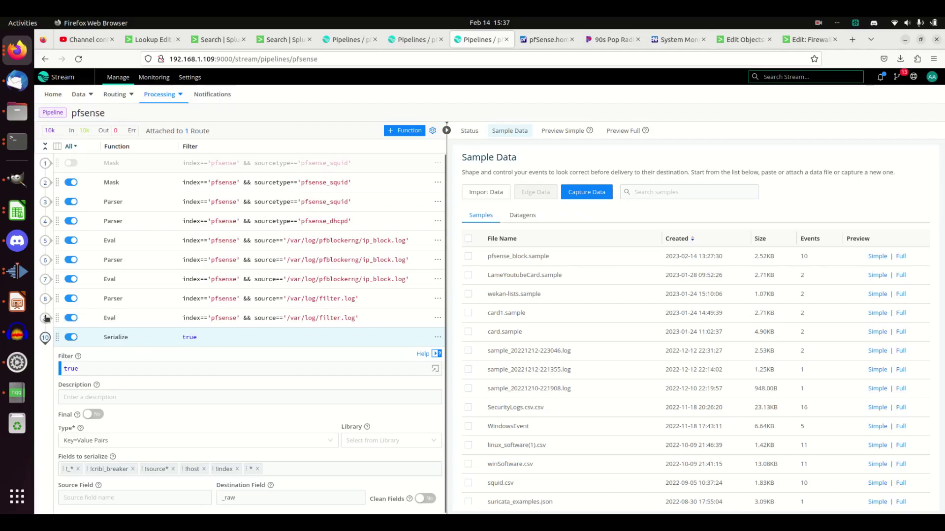
{"action": "left_click", "coordinate": [152, 396]}
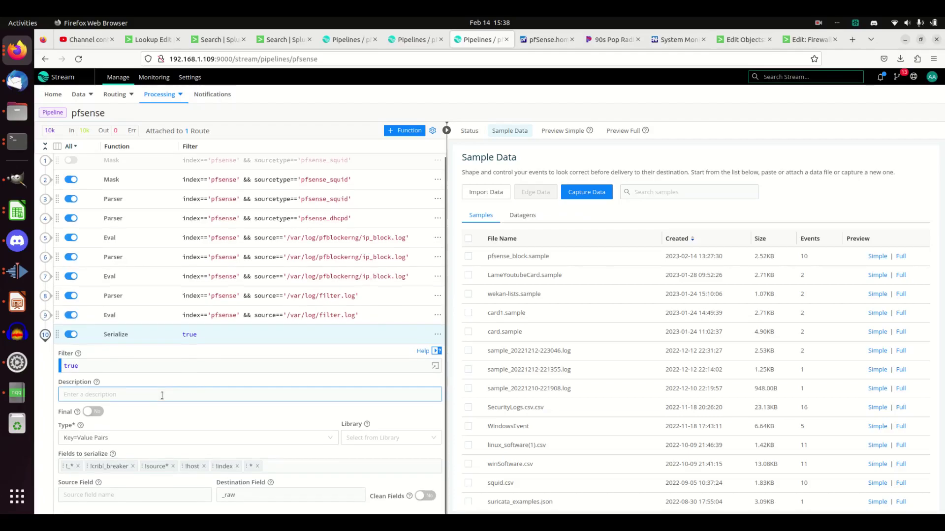
{"action": "left_click", "coordinate": [176, 404]}
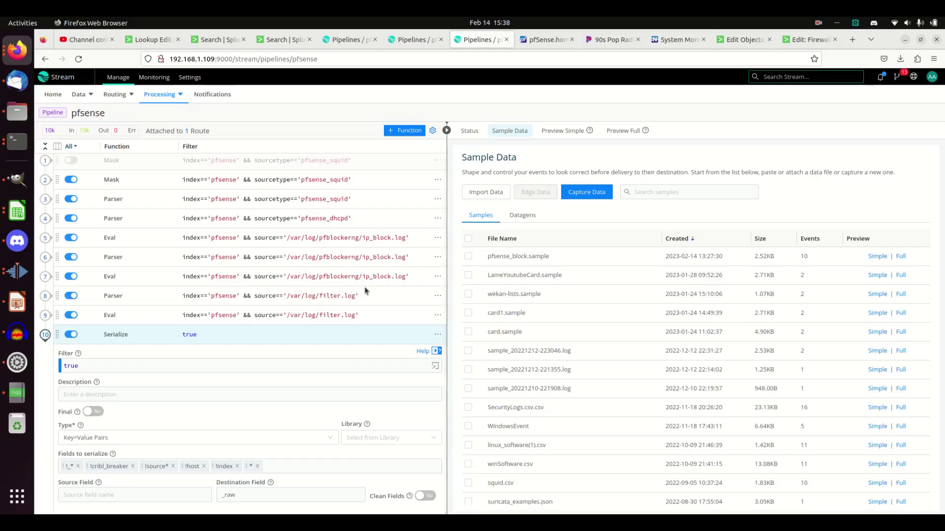
{"action": "left_click", "coordinate": [223, 365]}
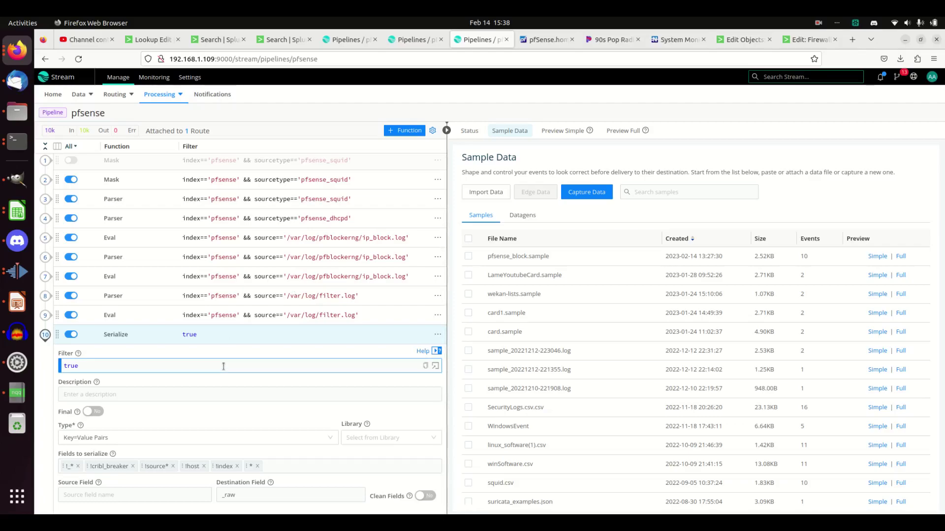